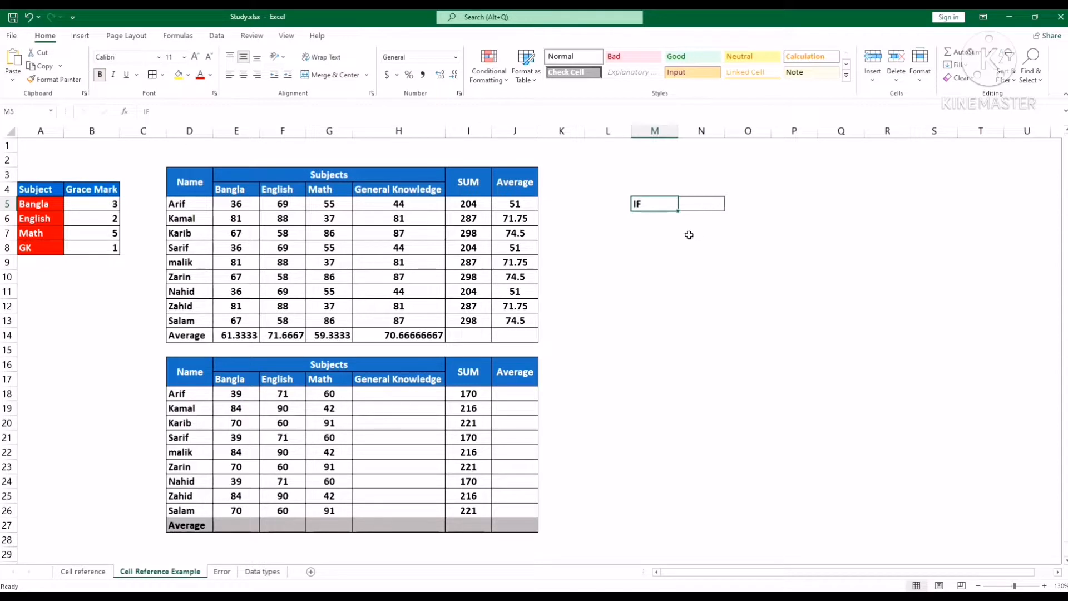
Enter the formula =IF(N5>1,"True","False") in cell N9
left_click(683, 263)
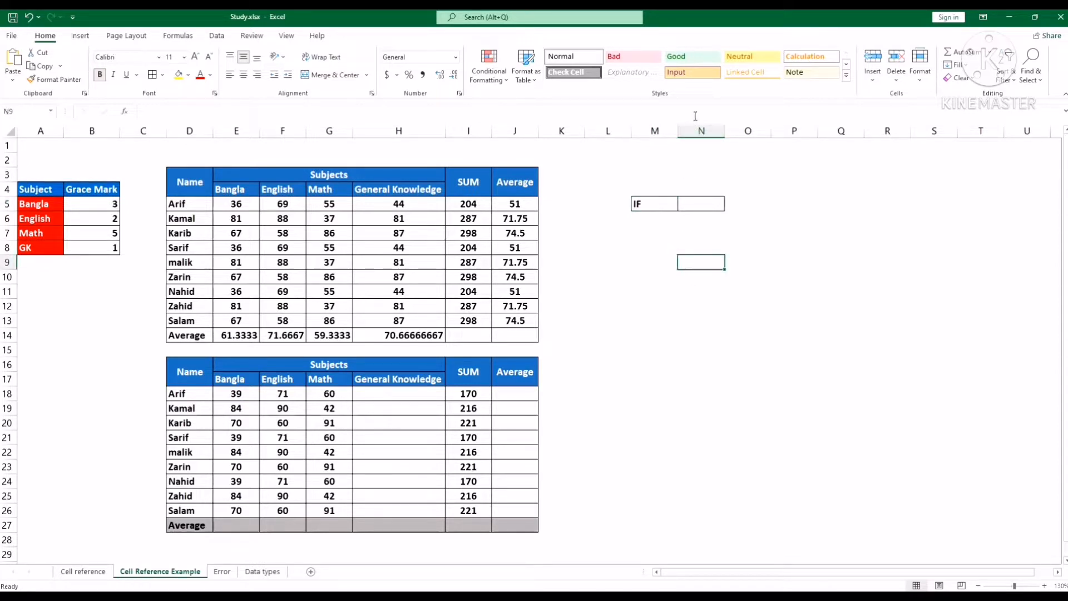
key("F2")
type("=")
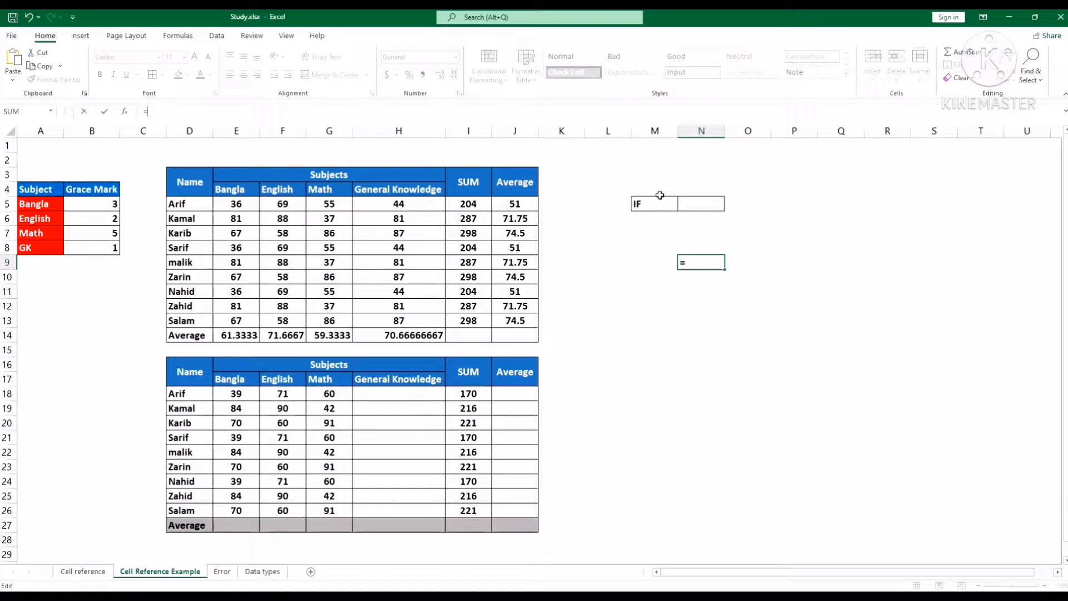
type("if")
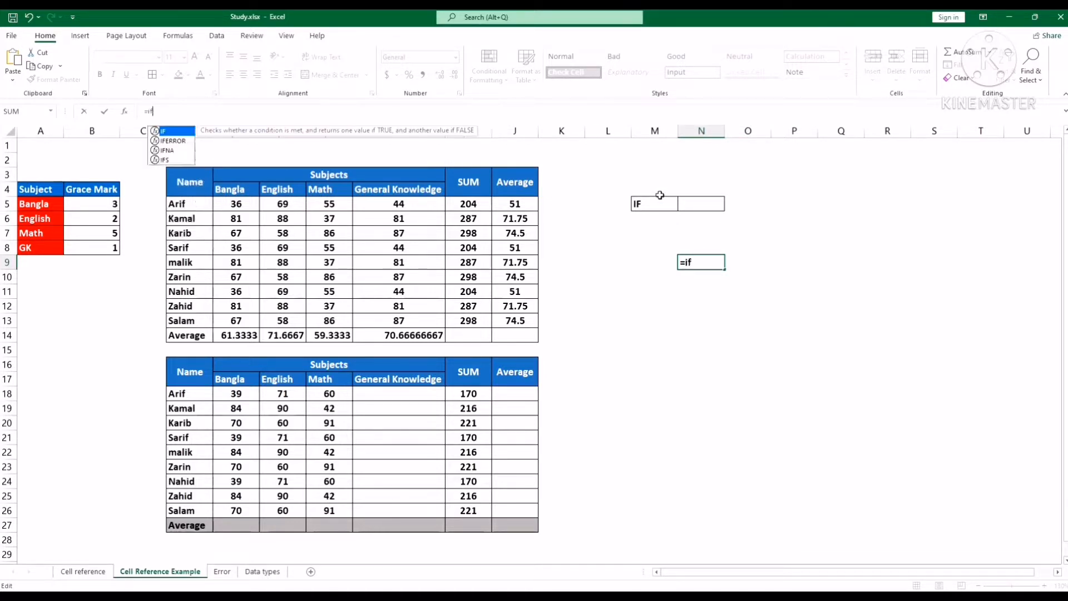
double_click(174, 132)
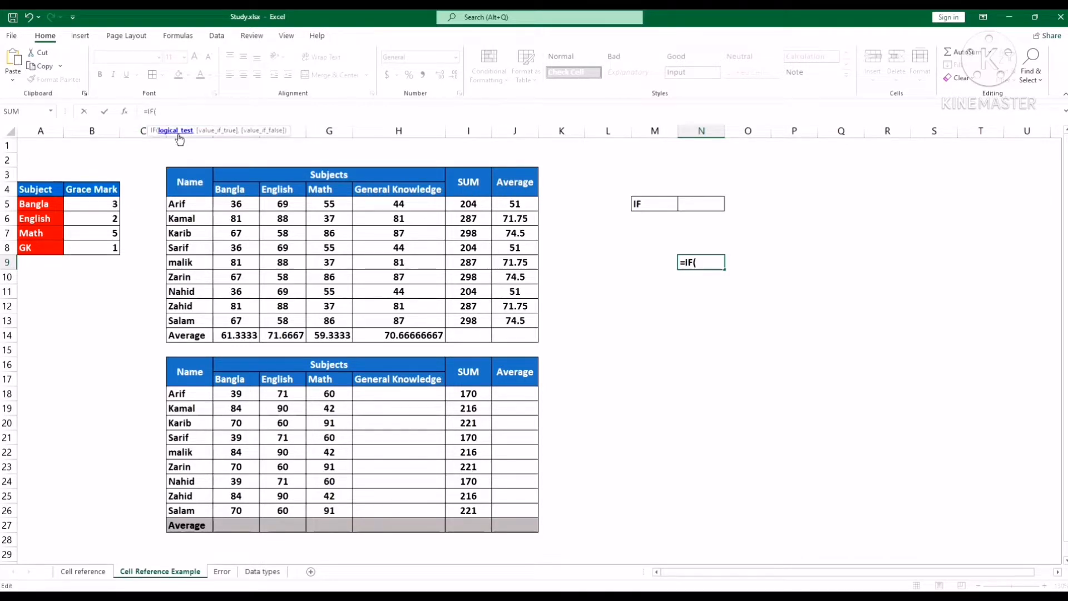
left_click(705, 205)
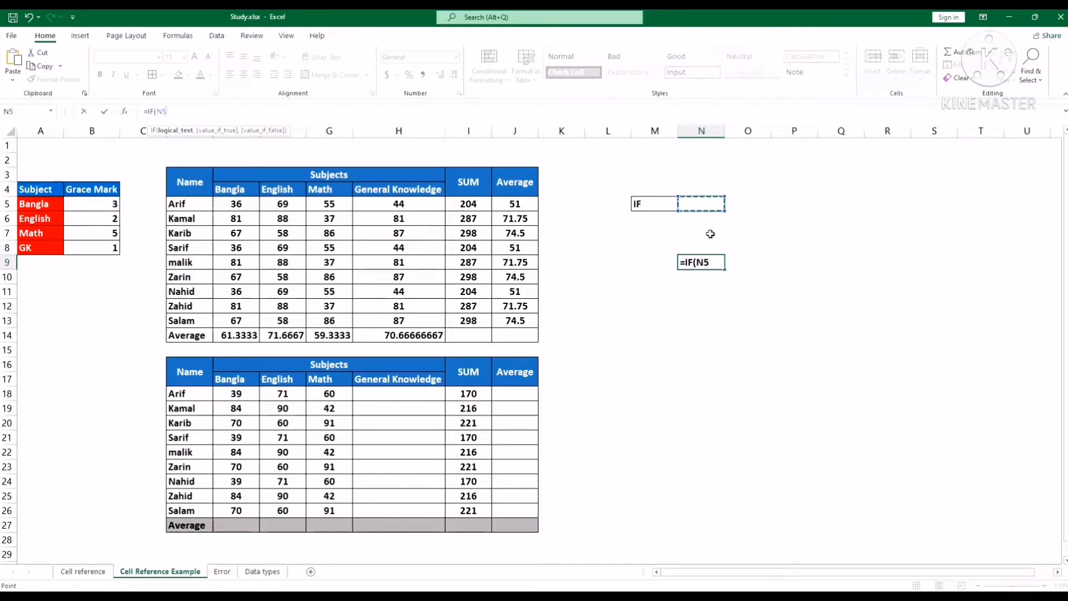
type(">1,\"")
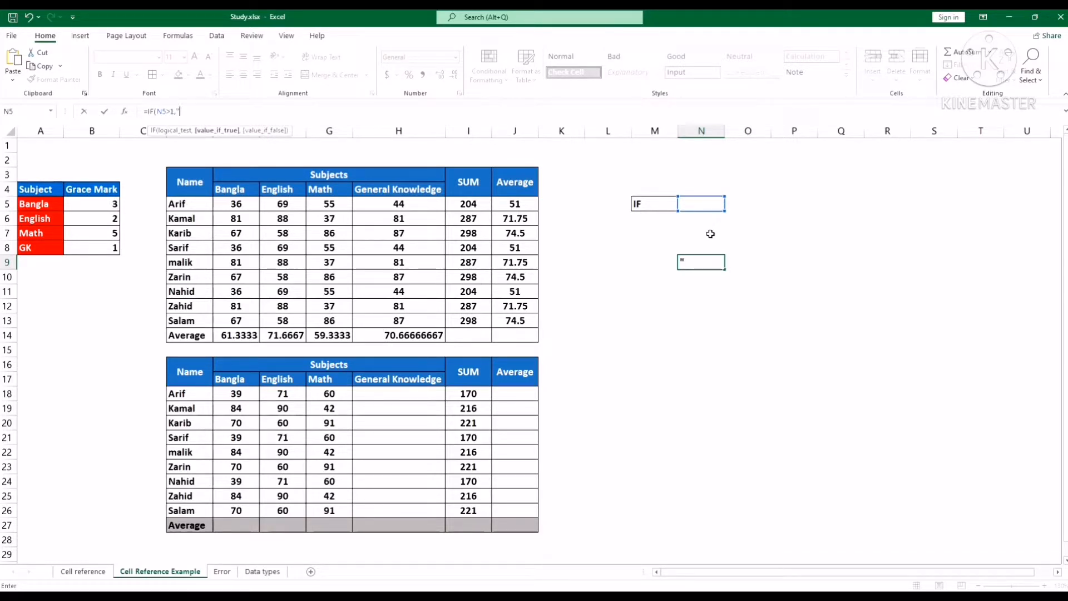
type("True\",\"F")
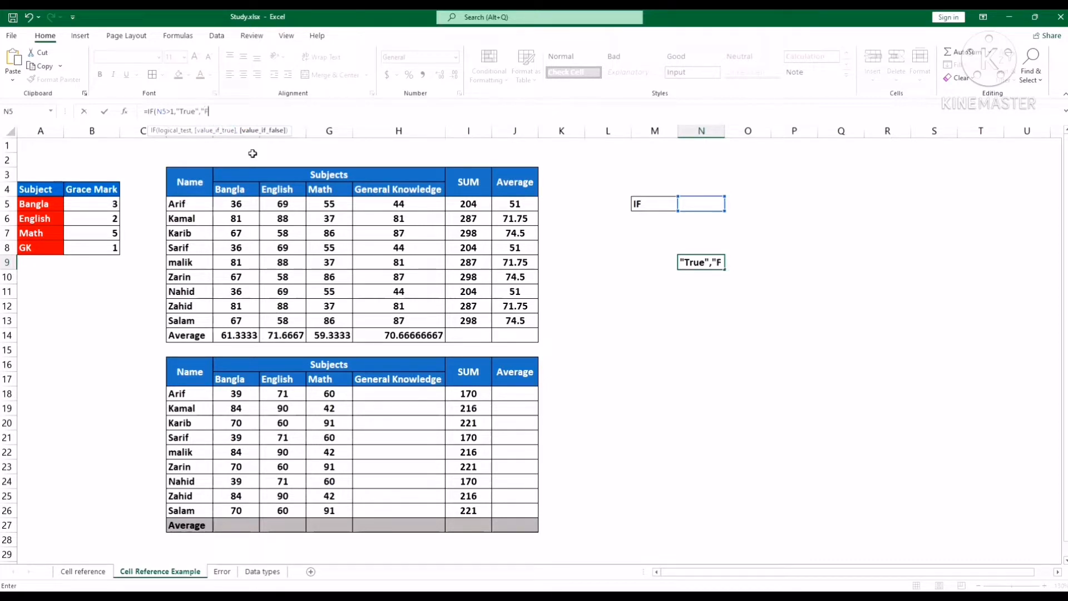
type("a")
type("lse\")")
type("\"")
type(")")
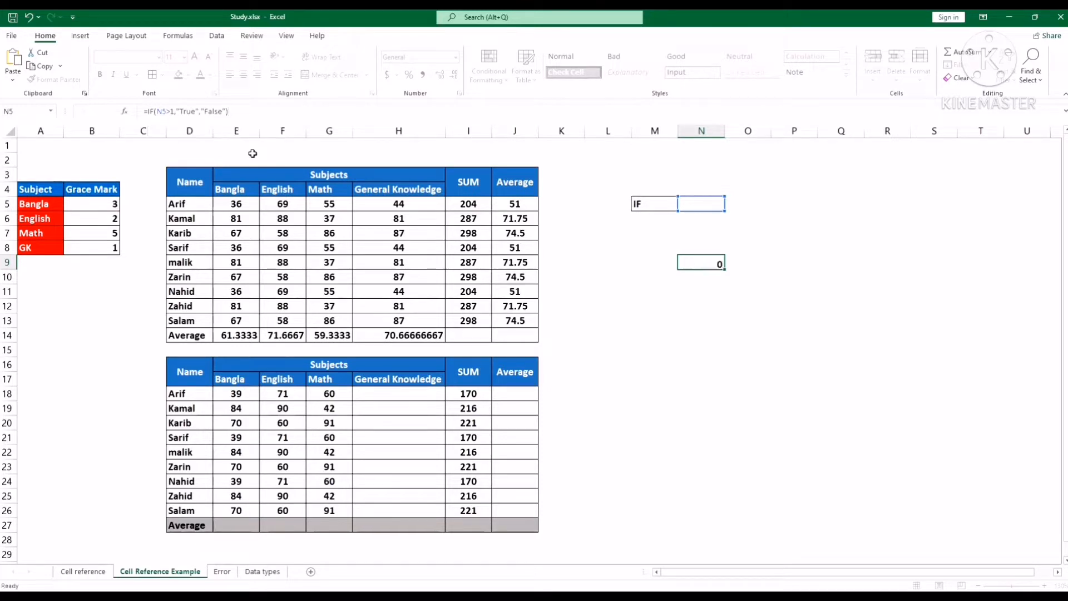
key("Return")
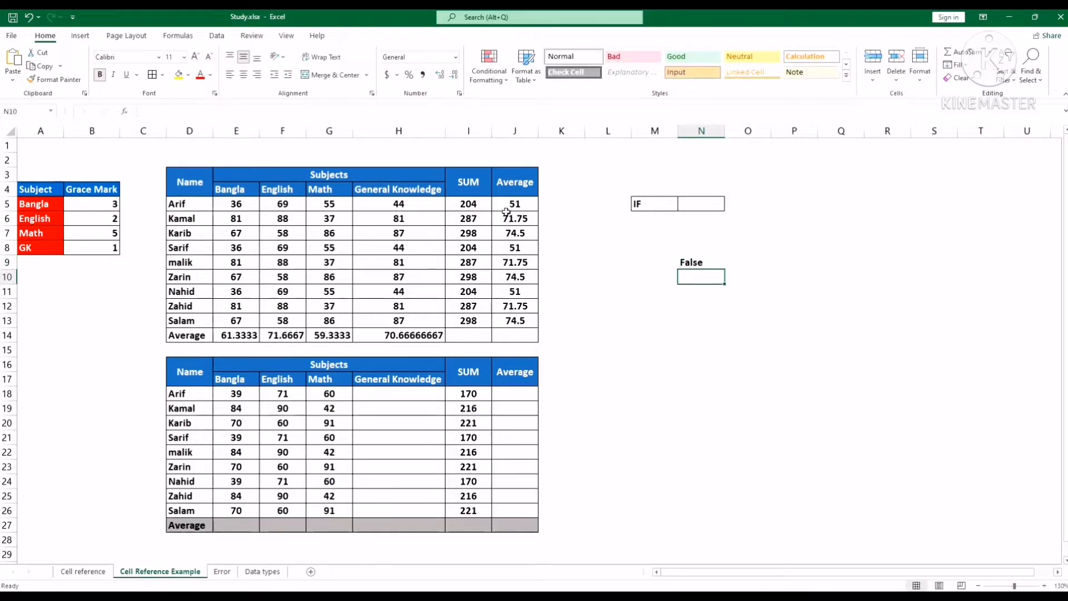
Enter 1 in cell N5 and check the IF result in N9
left_click(696, 264)
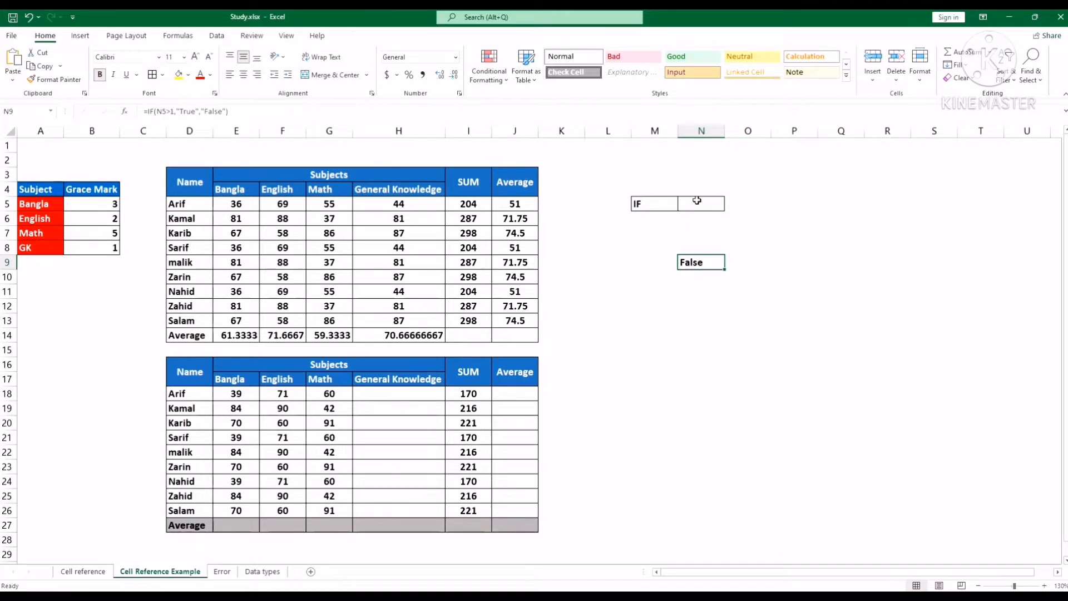
key("Up")
key("Up")
key("Up")
key("Up")
type("1")
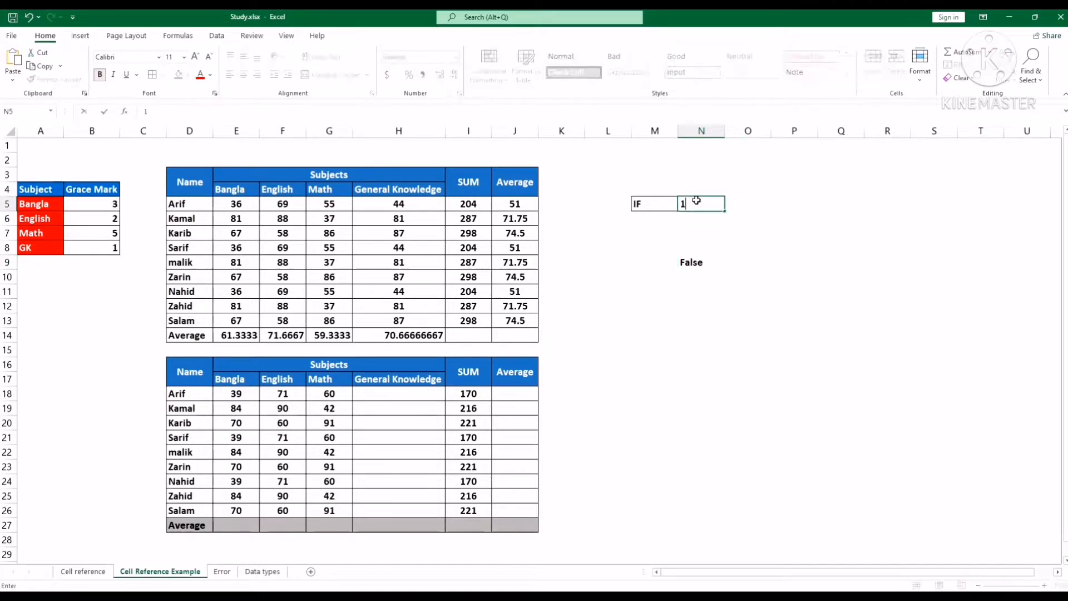
key("Return")
left_click(694, 263)
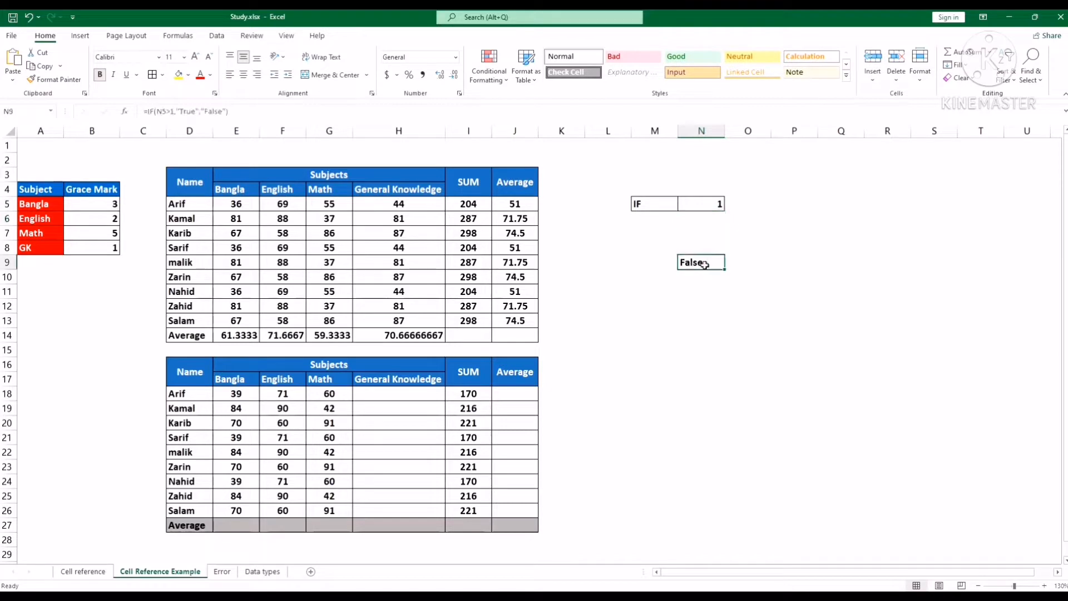
Change the tested value in cell N5 to 5
left_click(717, 205)
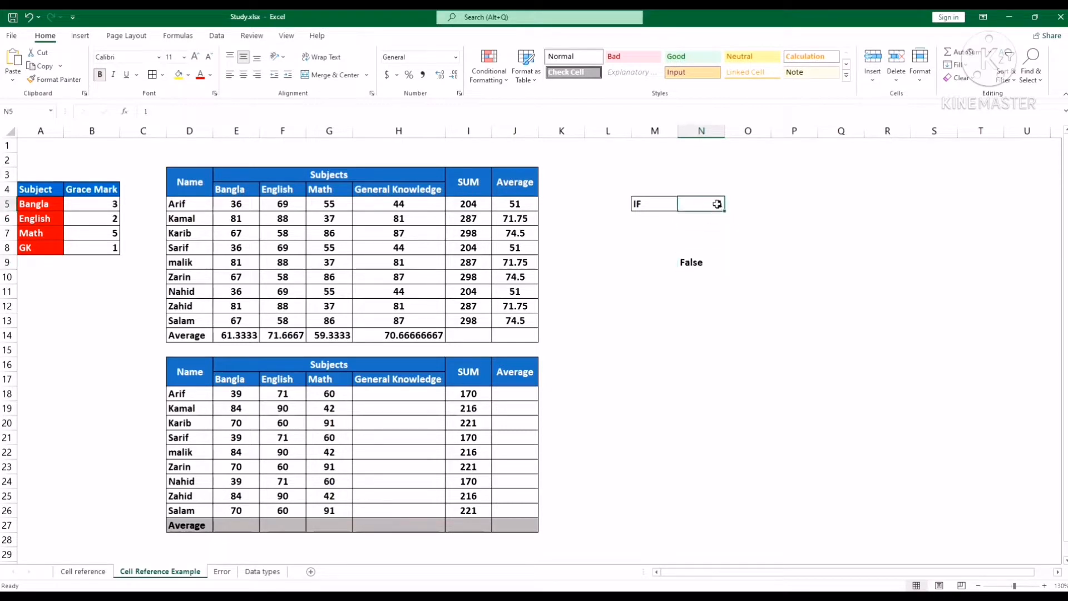
type("5")
key("Return")
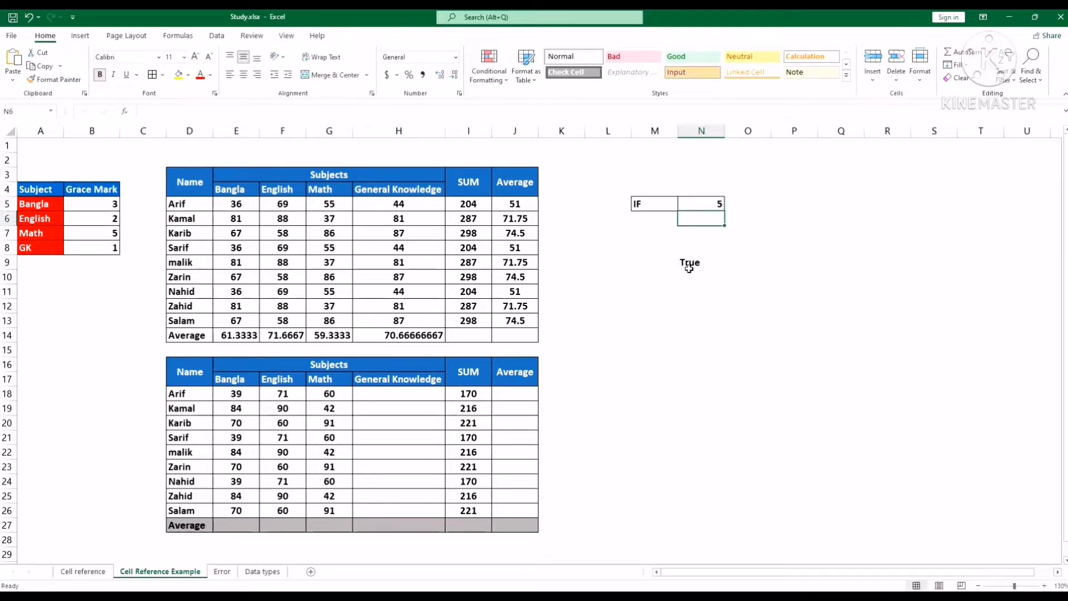
Change the threshold in N9's IF formula to 30 and check the result against N5
left_click(703, 267)
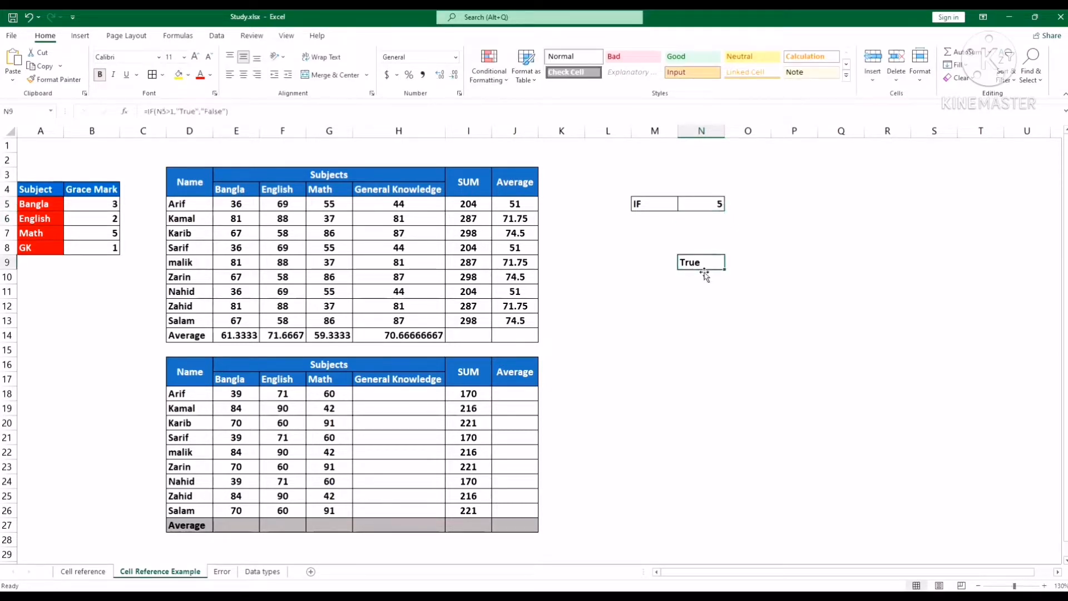
left_click(172, 112)
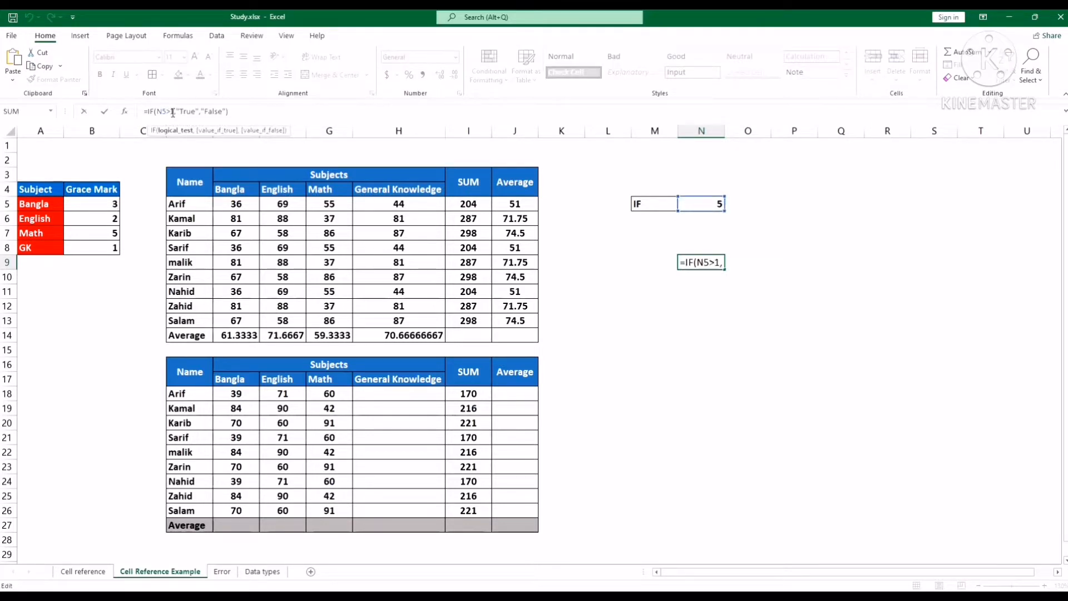
key("BackSpace")
type("66")
key("Return")
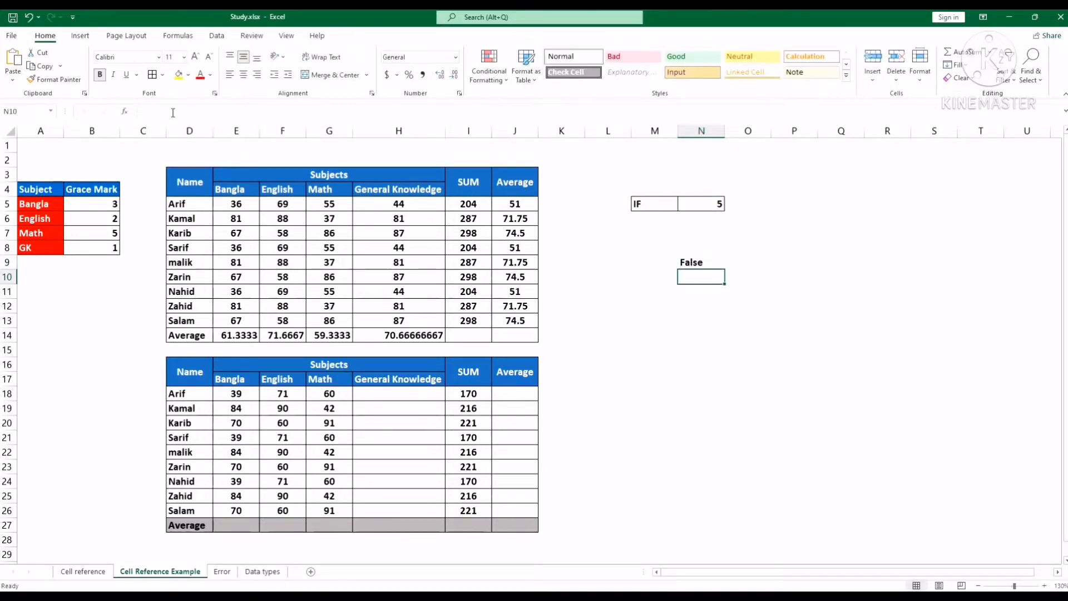
left_click(712, 204)
left_click(692, 264)
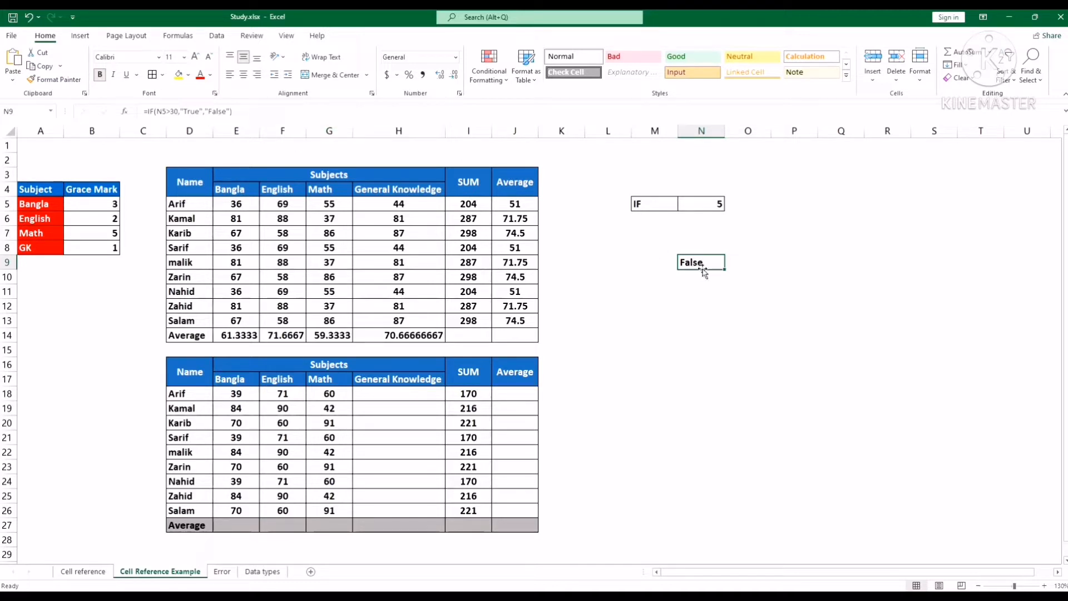
Test the IF formula by setting cell N5 first to 35 and then to 25
left_click(719, 205)
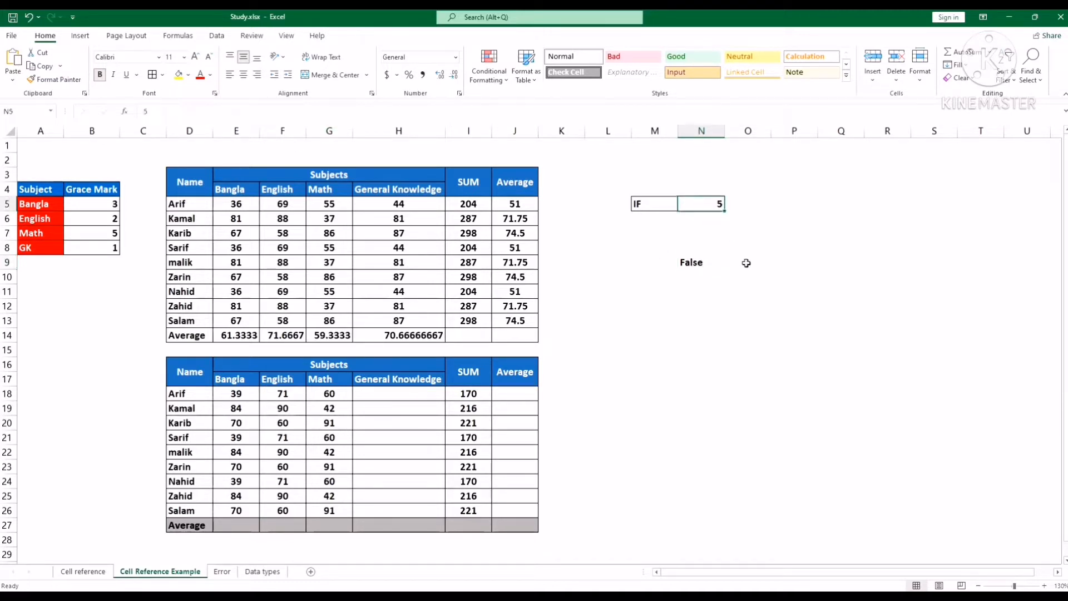
type("35")
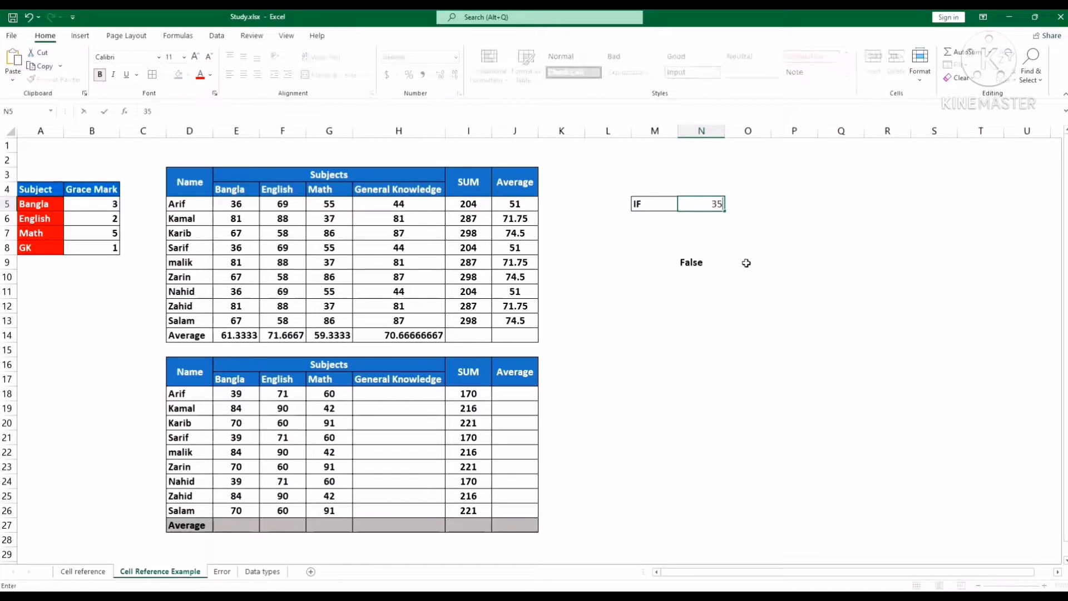
key("Return")
left_click(703, 205)
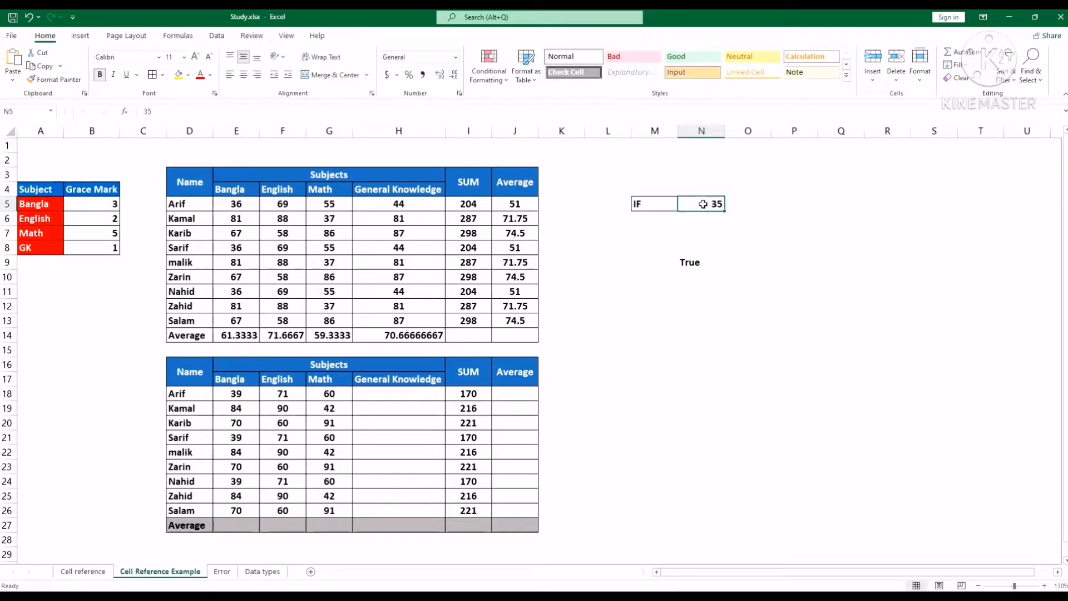
type("25")
key("Return")
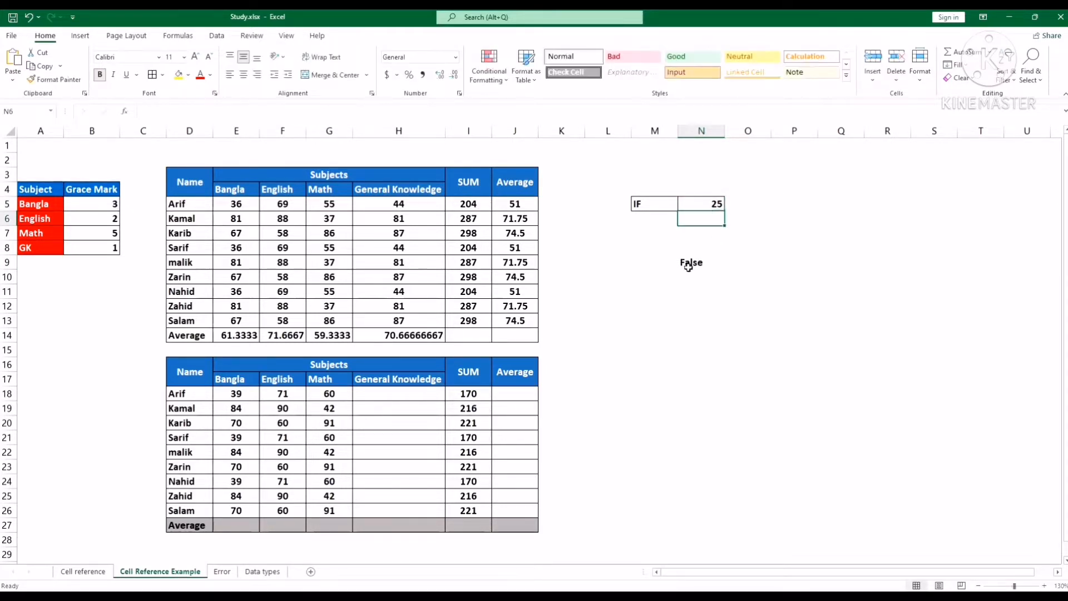
Compare the value in N5 with the IF formula and its result in N9
left_click(738, 277)
left_click(697, 263)
left_click(701, 207)
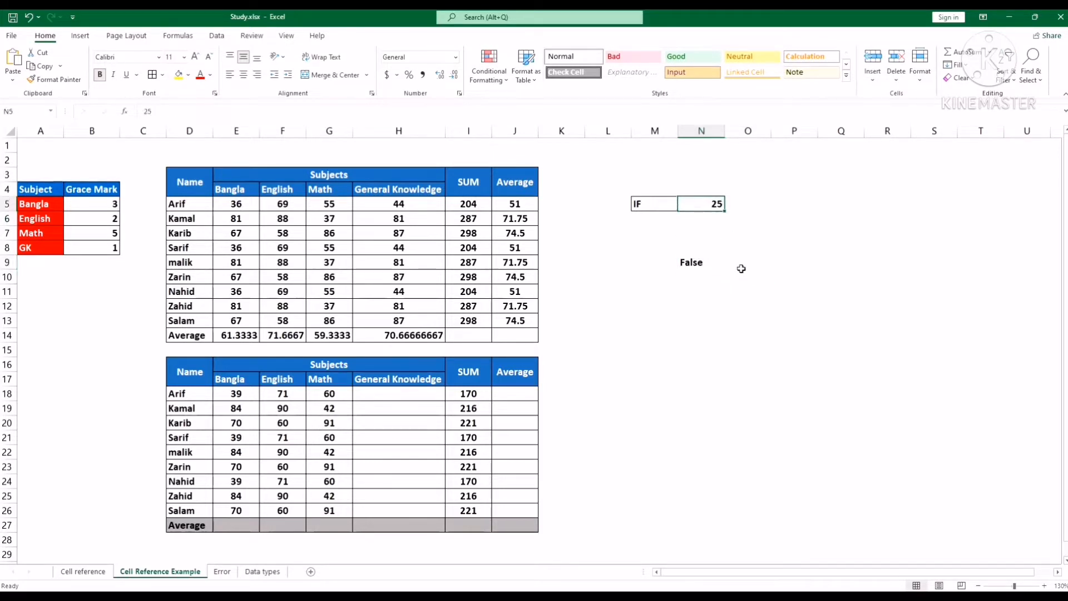
left_click(702, 263)
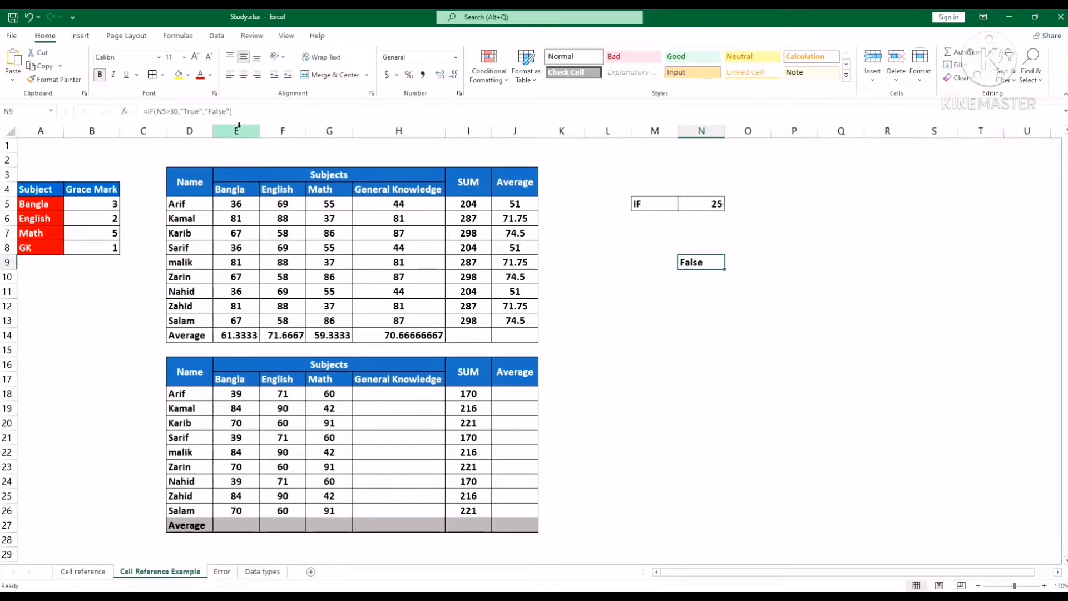
left_click(712, 204)
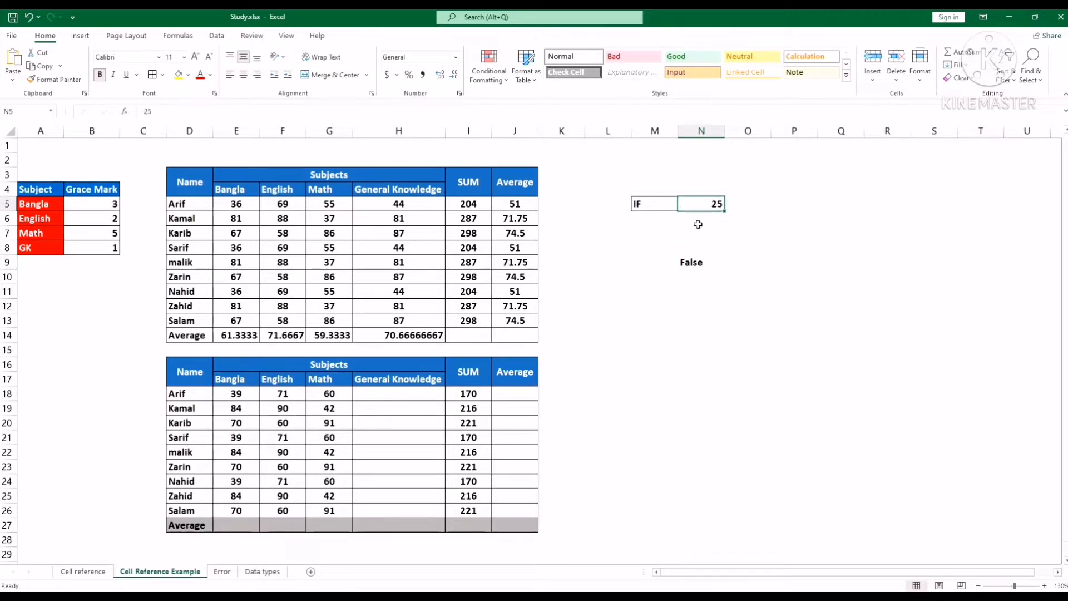
left_click(702, 264)
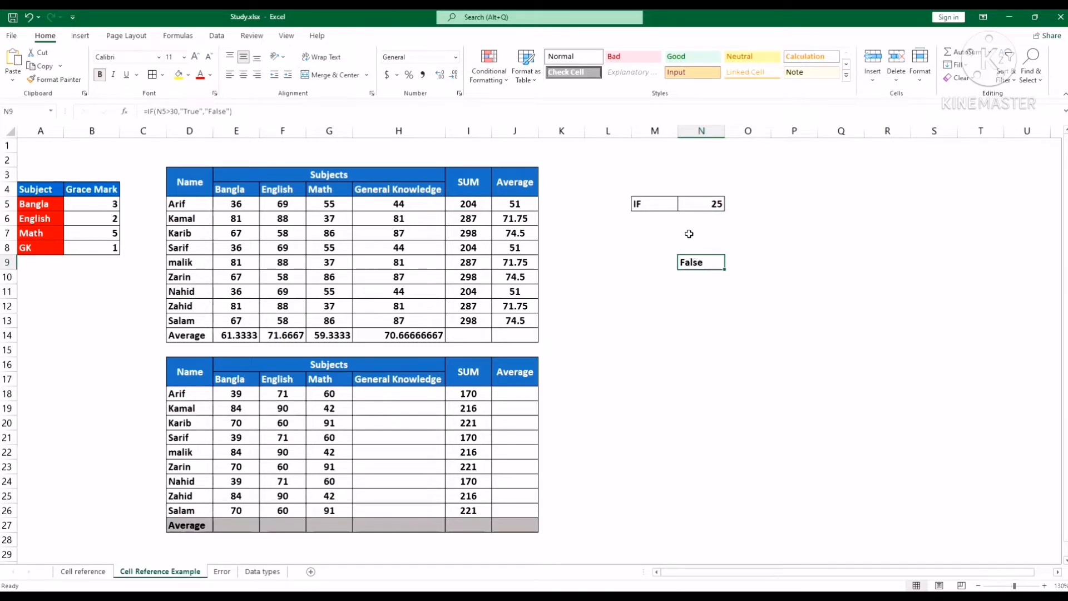
left_click(707, 206)
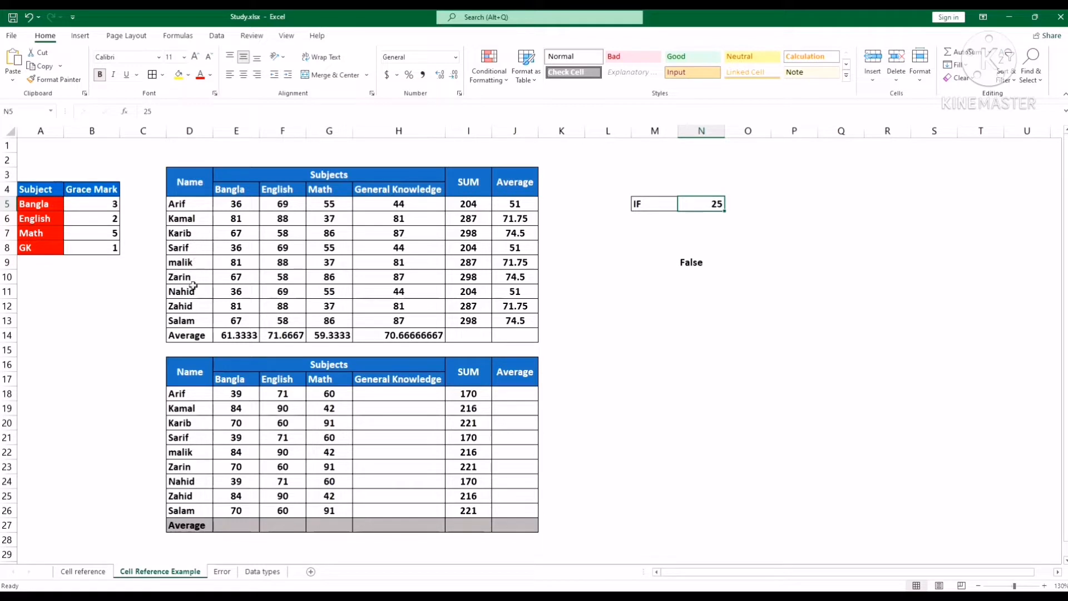
Remove all arguments from the IF formula in N9, keeping only =IF(
left_click(700, 265)
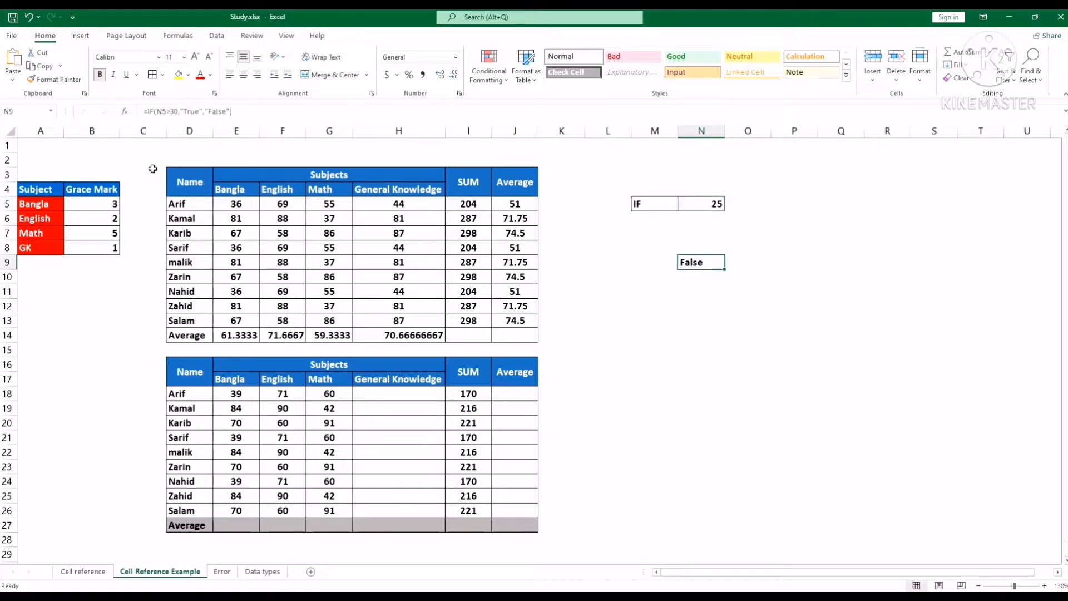
left_click(236, 113)
key("BackSpace")
key("BackSpace")
key("BackSpace")
key("BackSpace")
key("BackSpace")
key("BackSpace")
key("BackSpace")
key("BackSpace")
key("BackSpace")
key("BackSpace")
key("BackSpace")
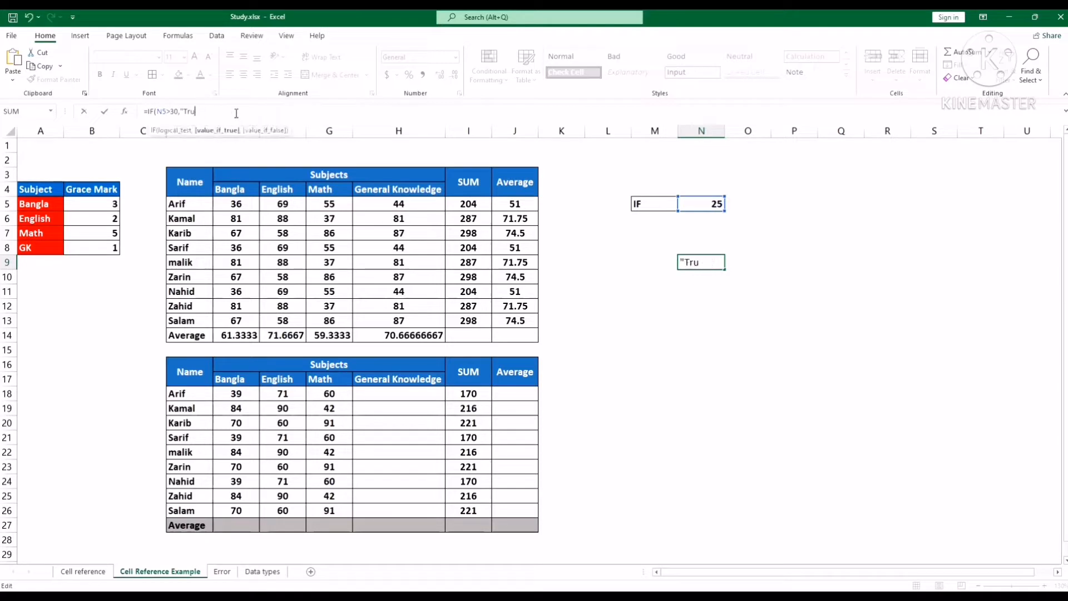
key("BackSpace")
key("BackSpace")
key("BackSpace")
key("BackSpace")
key("BackSpace")
key("BackSpace")
key("BackSpace")
key("BackSpace")
key("BackSpace")
key("BackSpace")
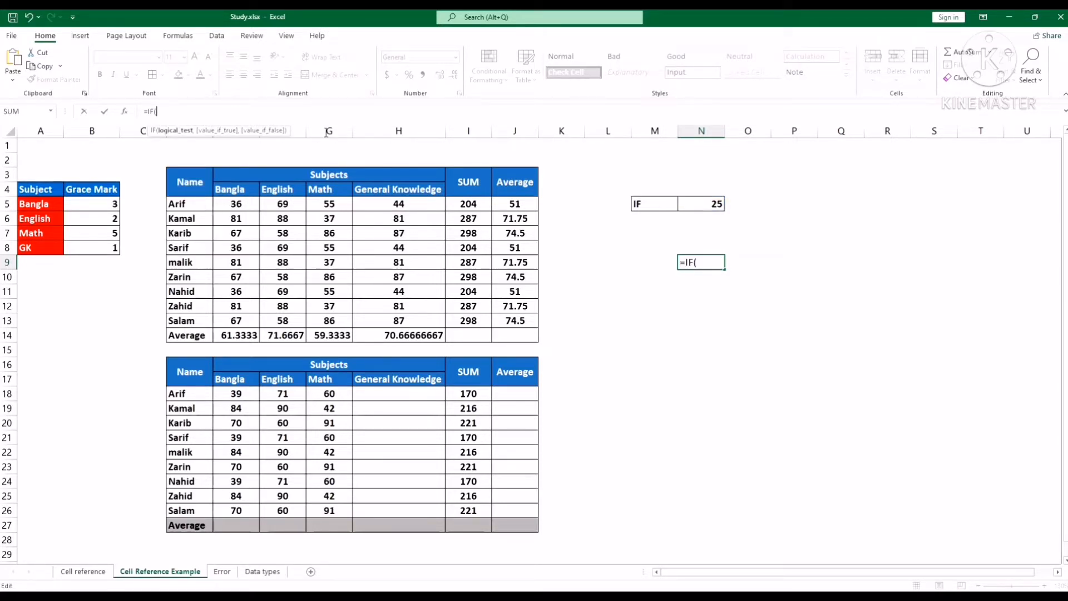
In N9's IF formula, test whether N5 equals the first listed student's name and return "I am" followed by that name when true
left_click(710, 204)
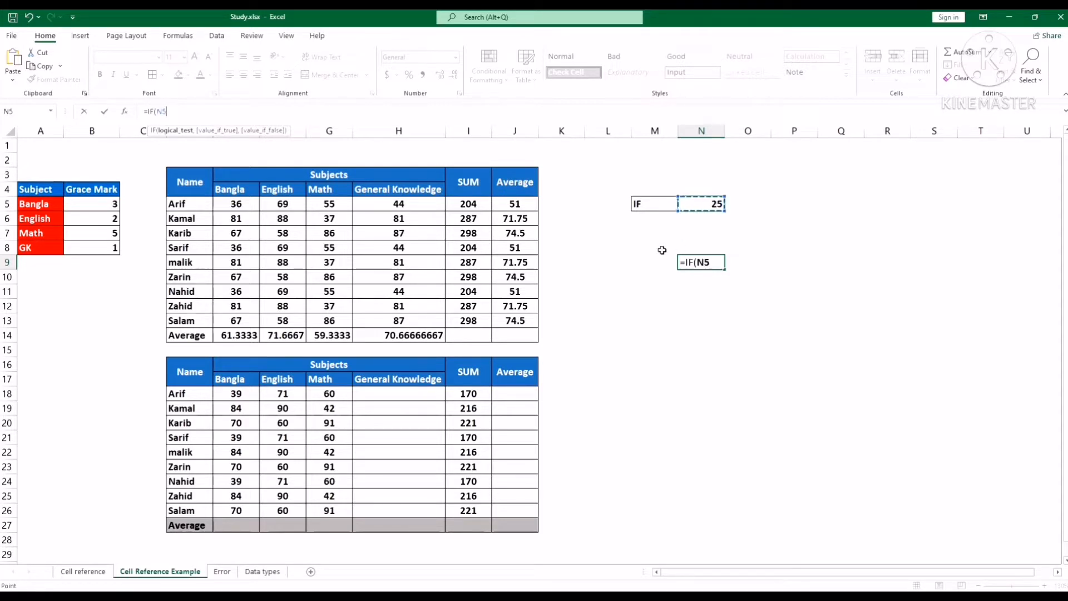
type("=\"\"")
key("BackSpace")
type("Arif")
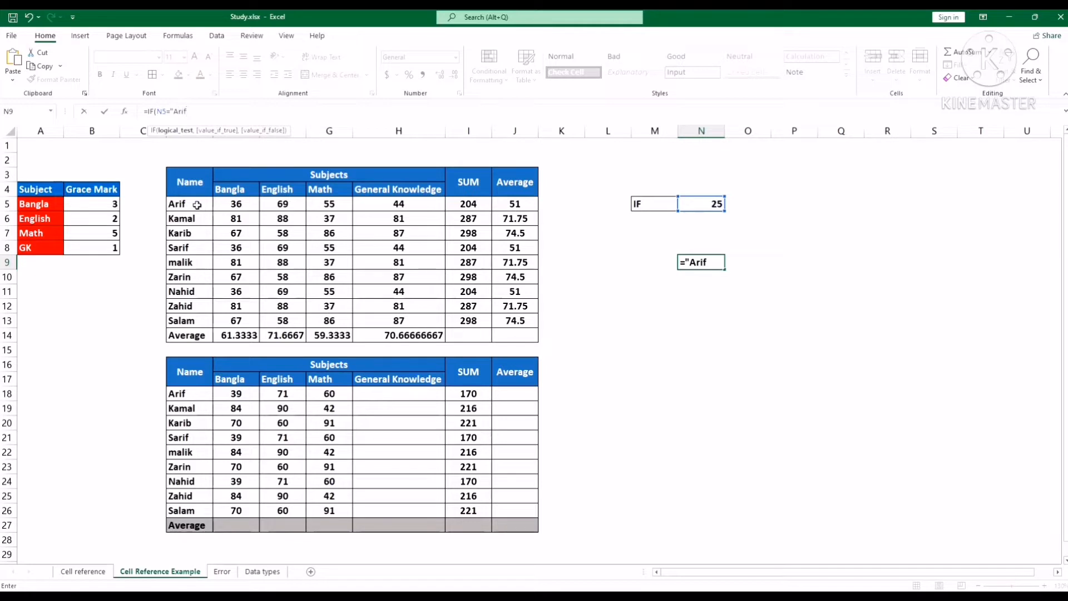
type("\",\"Tr")
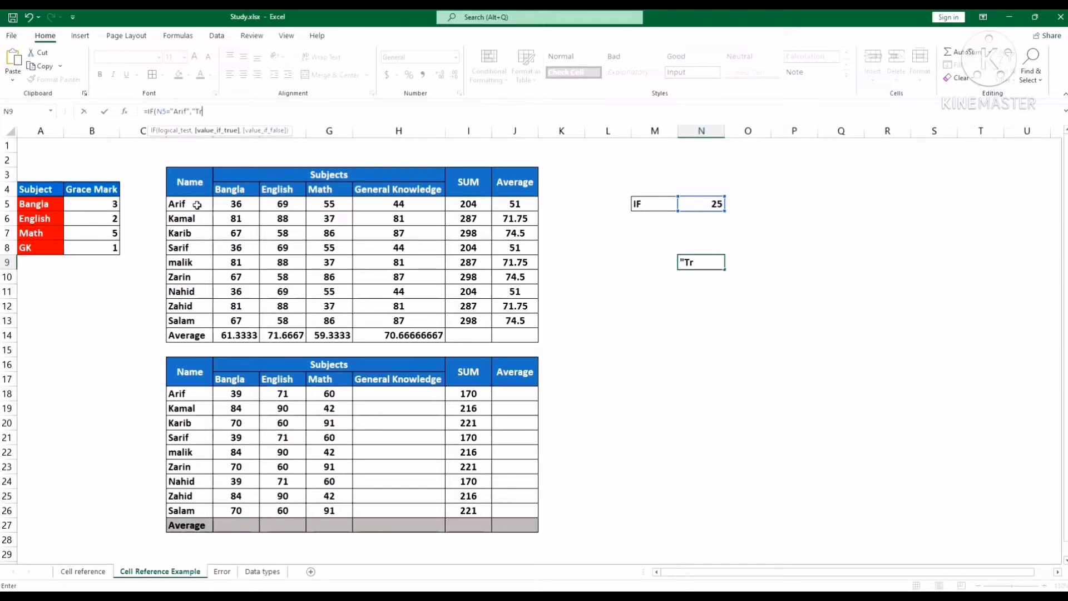
key("BackSpace")
key("BackSpace")
type("I amarif\",")
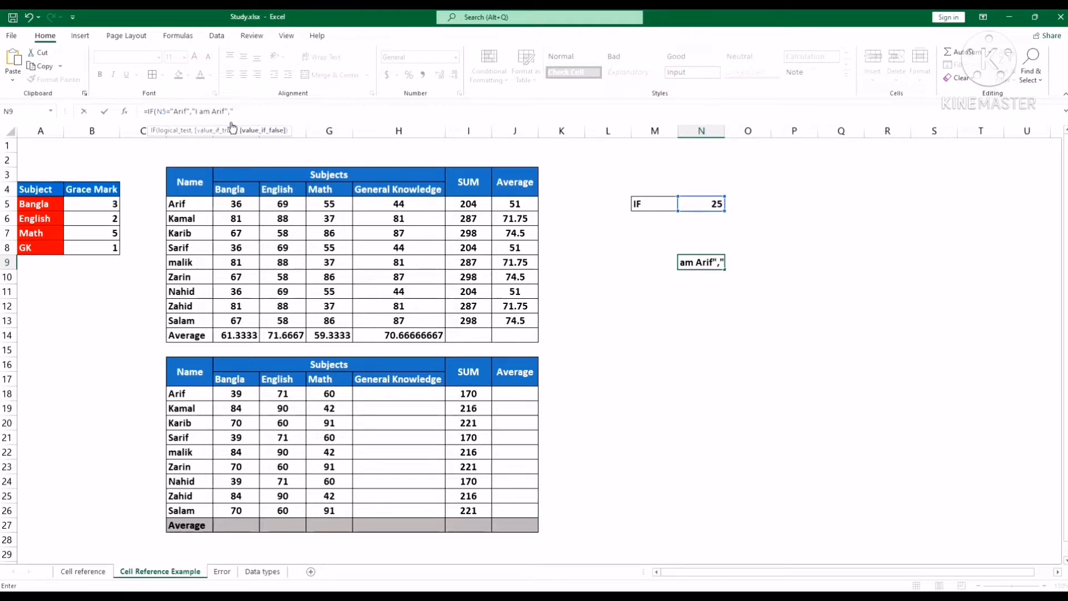
Complete N9's IF formula with "I am not here" as the false result, and widen column N to fit the text
type("I am not here\")")
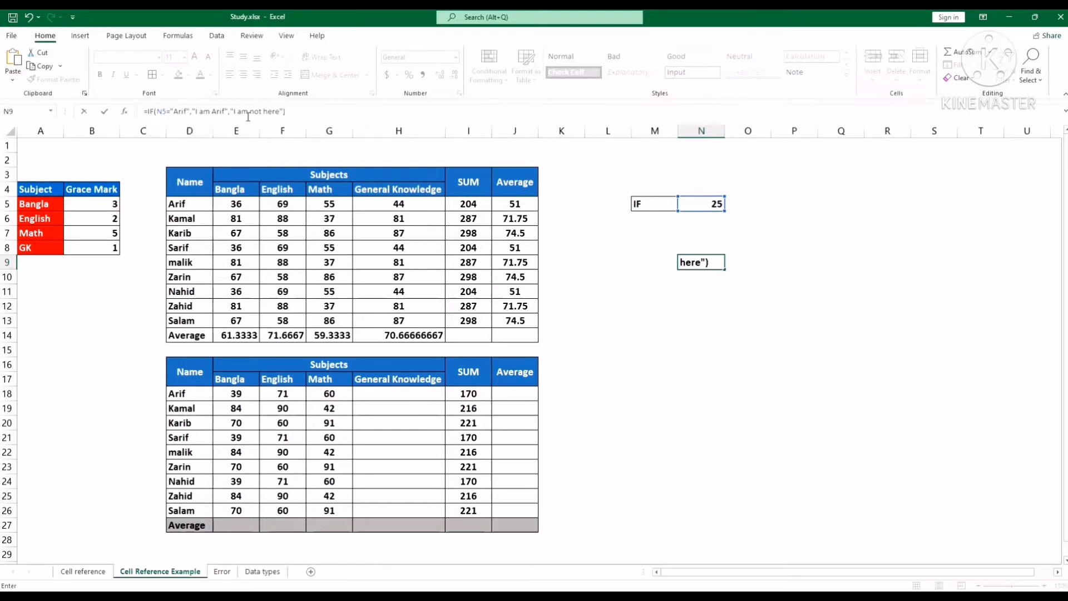
key("Return")
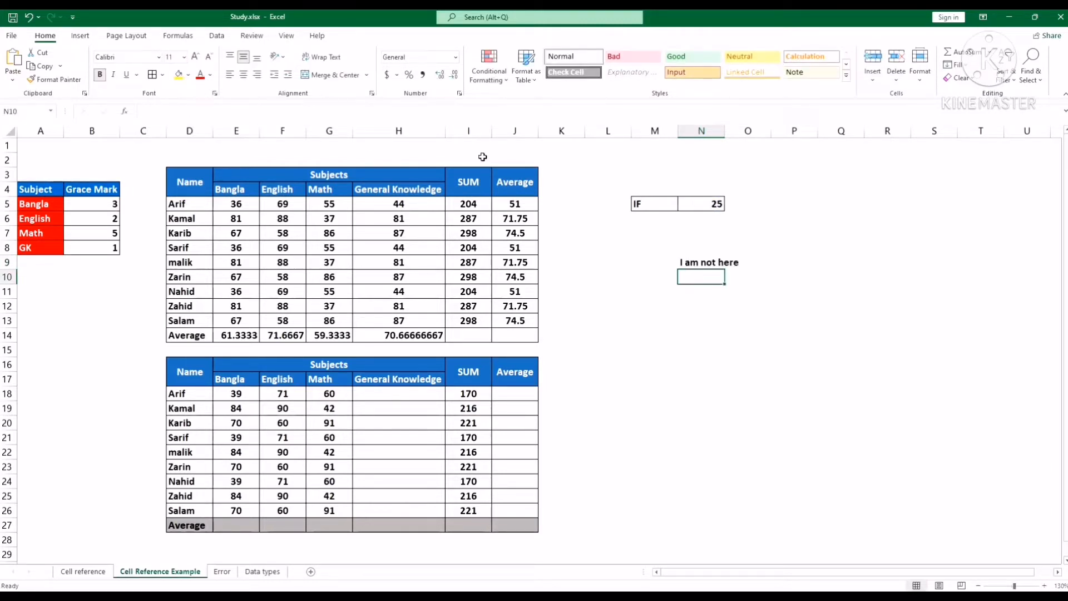
left_click_drag(722, 134, 753, 133)
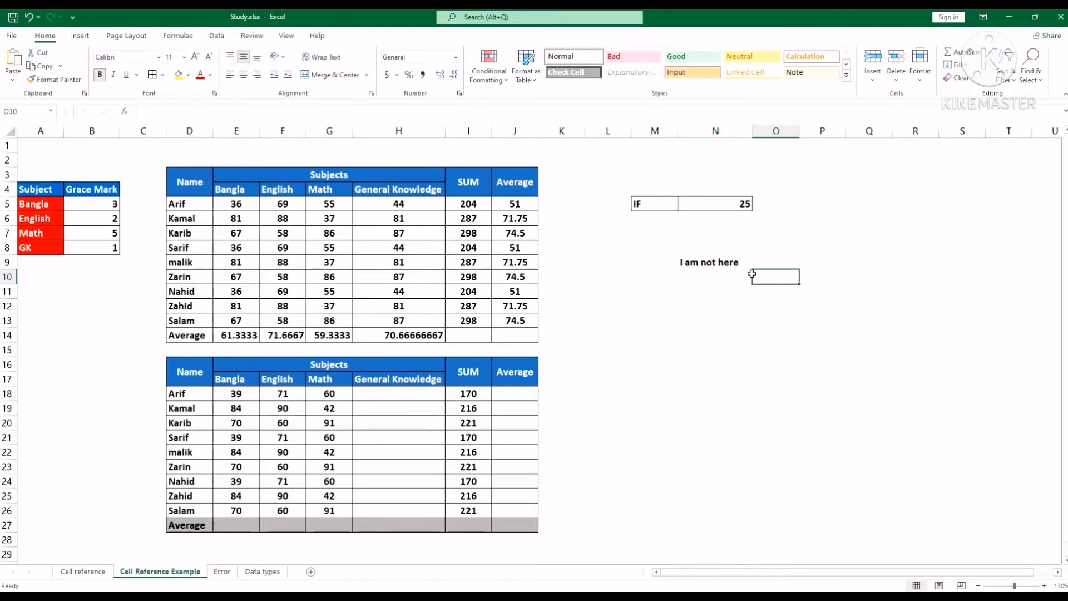
left_click(730, 254)
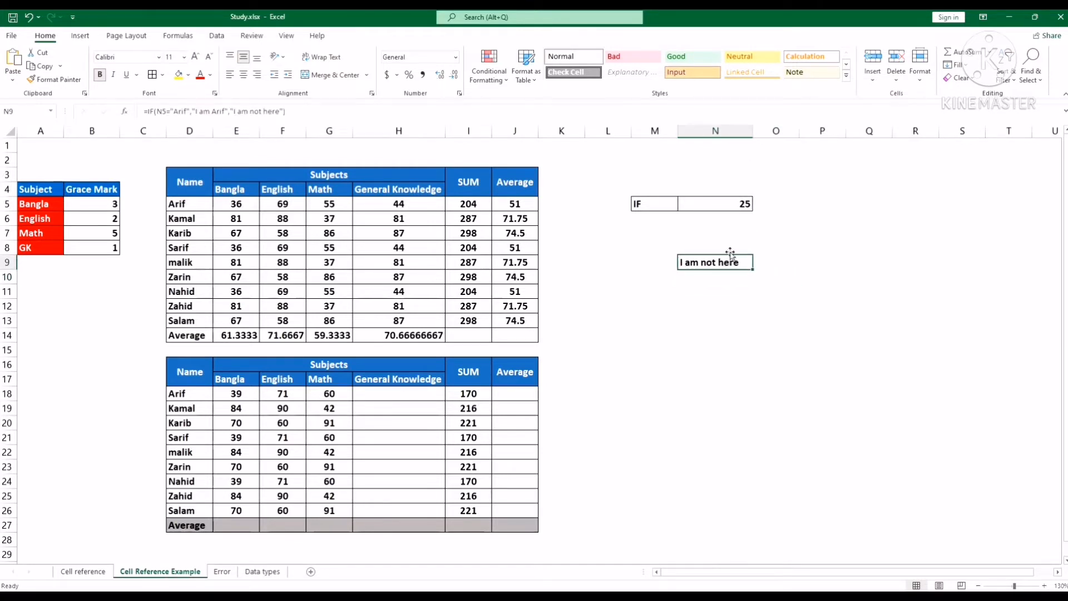
Test the name formula by setting cell N5 first to the first listed student's name and then to the second's
left_click(728, 207)
type("Arif")
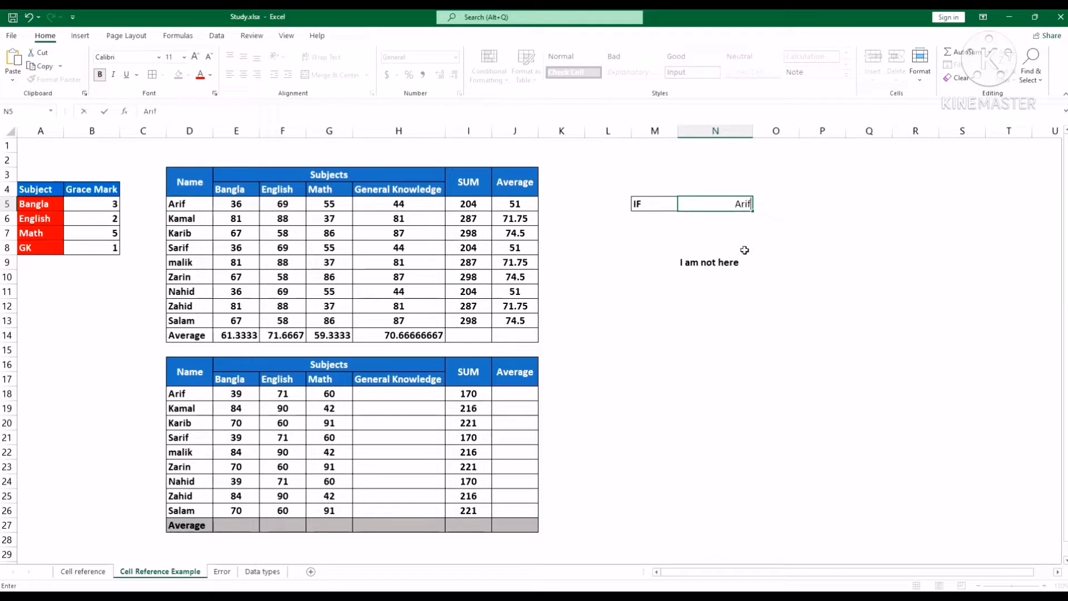
key("Return")
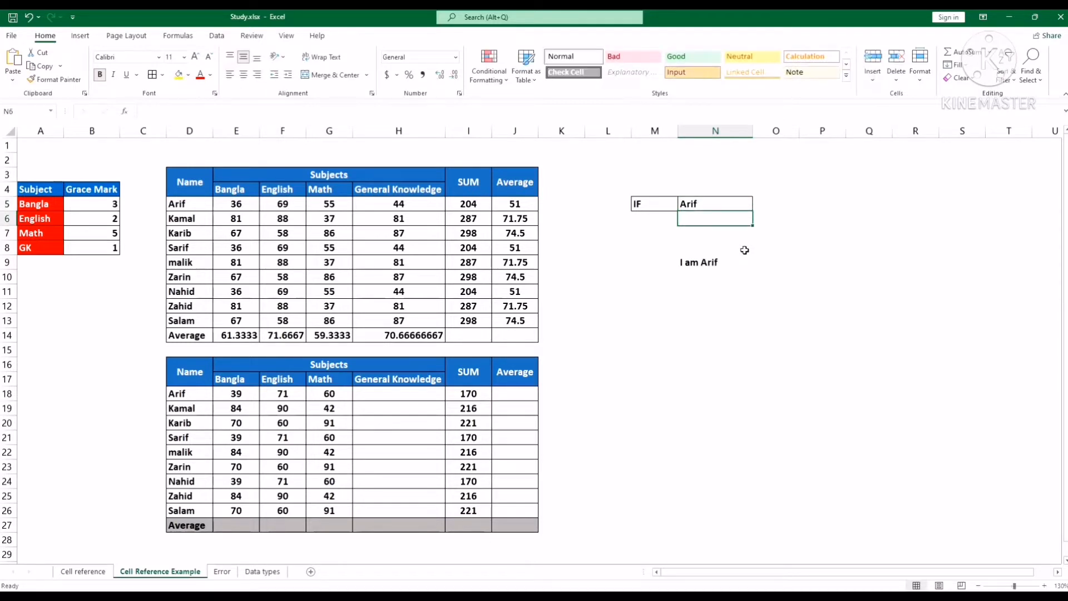
left_click(710, 264)
left_click(701, 209)
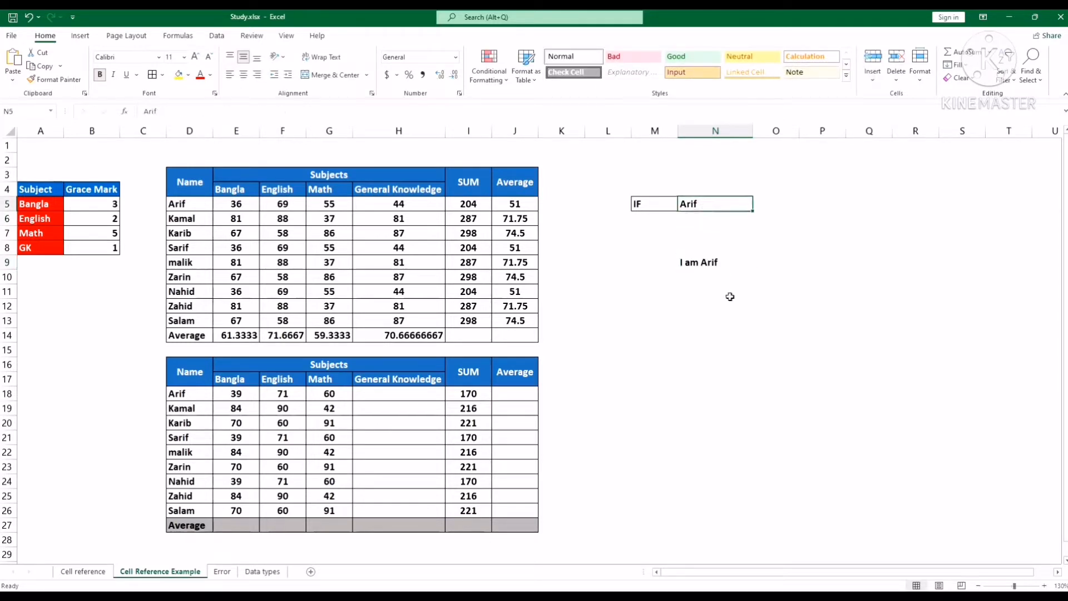
type("Kamal")
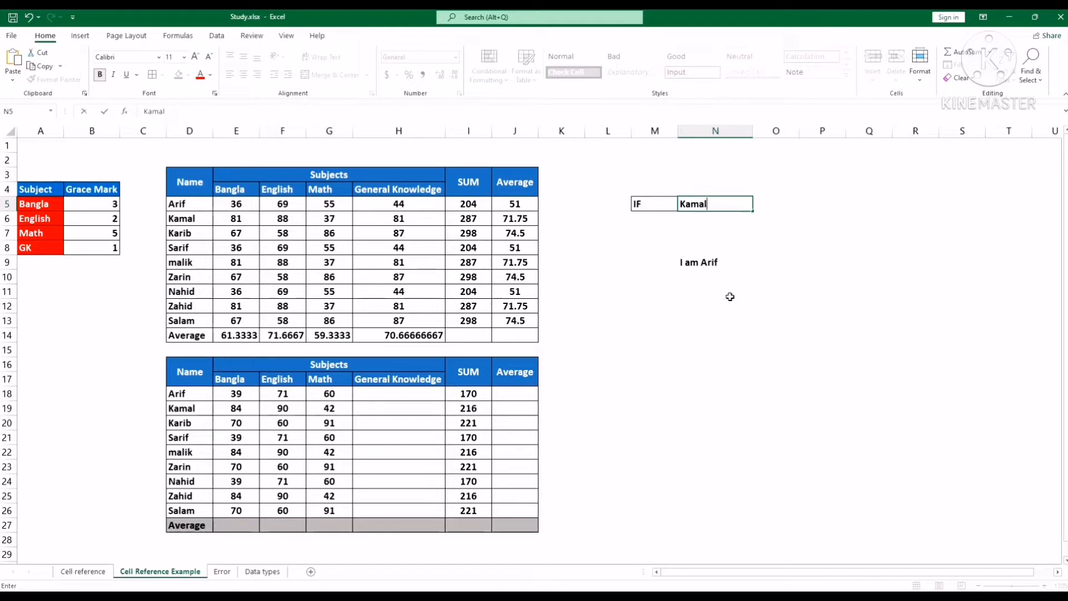
key("Return")
left_click(721, 263)
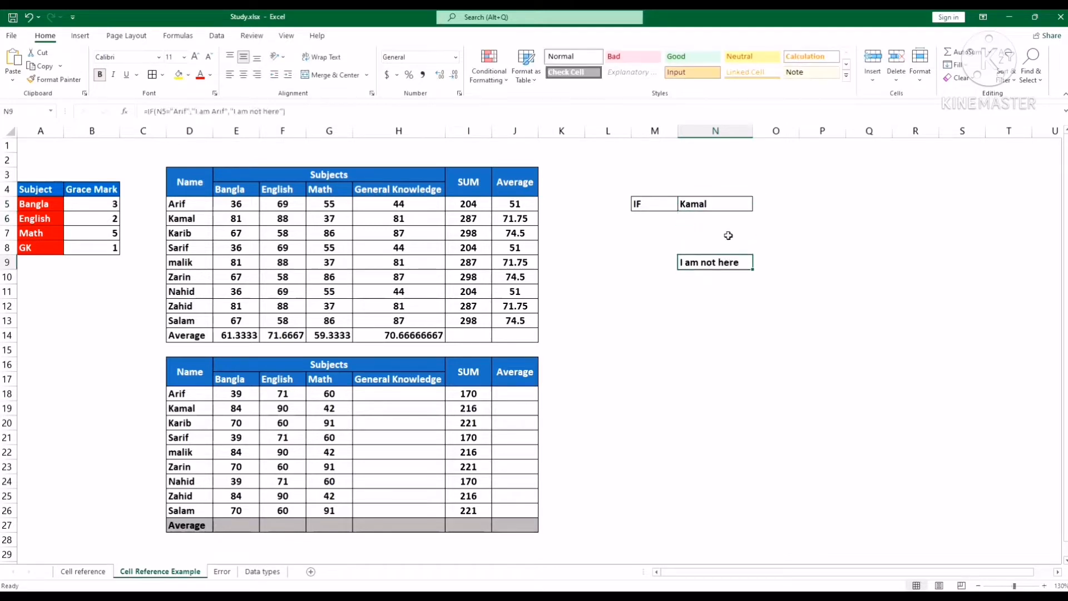
Compare the name in N5 with the IF formula and its result in N9
left_click(716, 201)
left_click(721, 264)
left_click(714, 208)
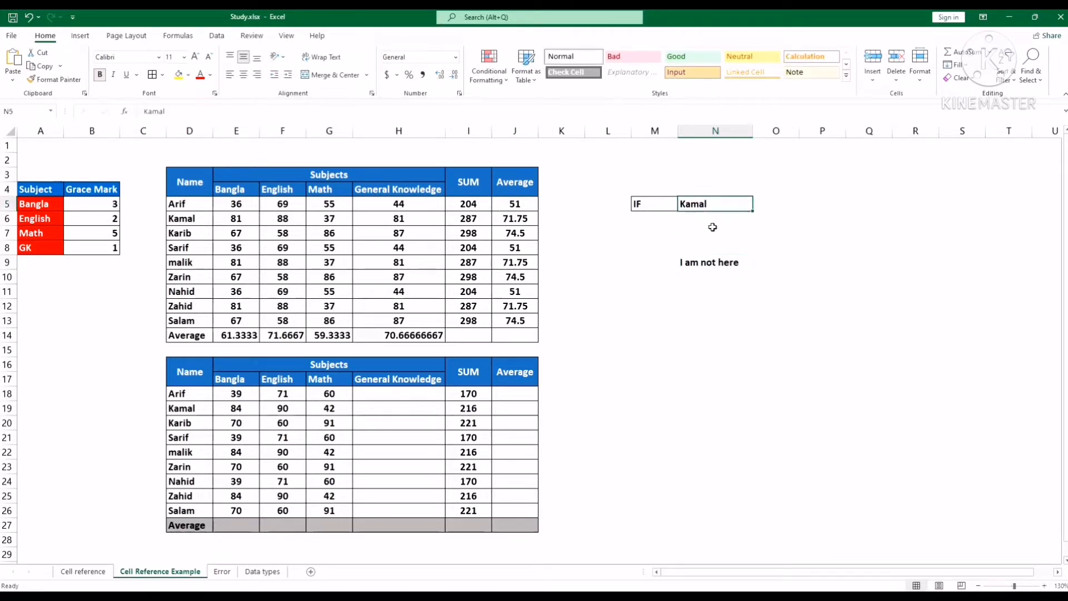
left_click(712, 265)
left_click(707, 205)
left_click(706, 262)
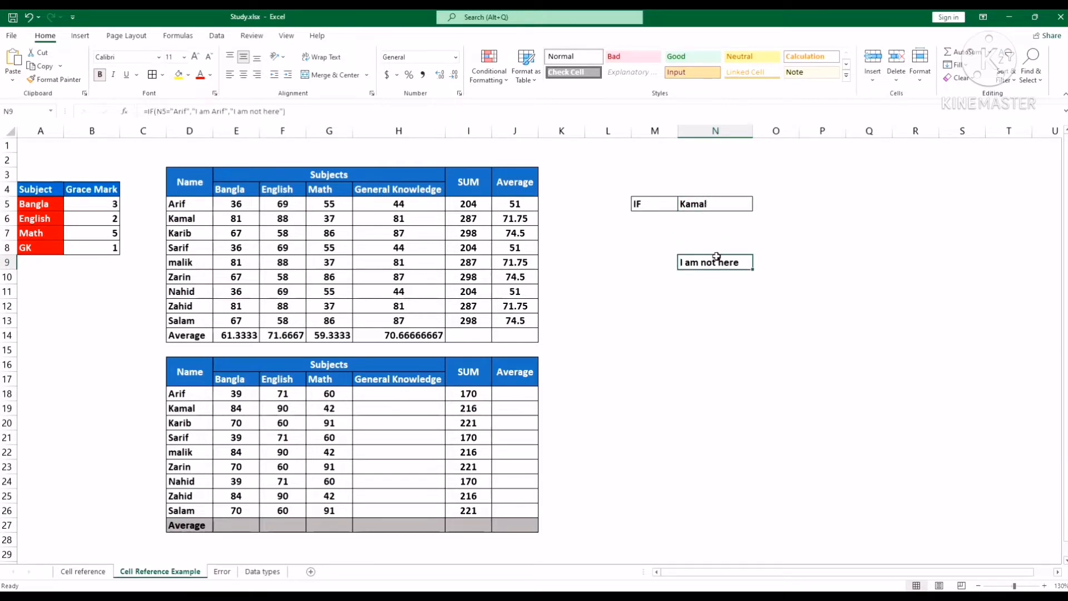
left_click(707, 206)
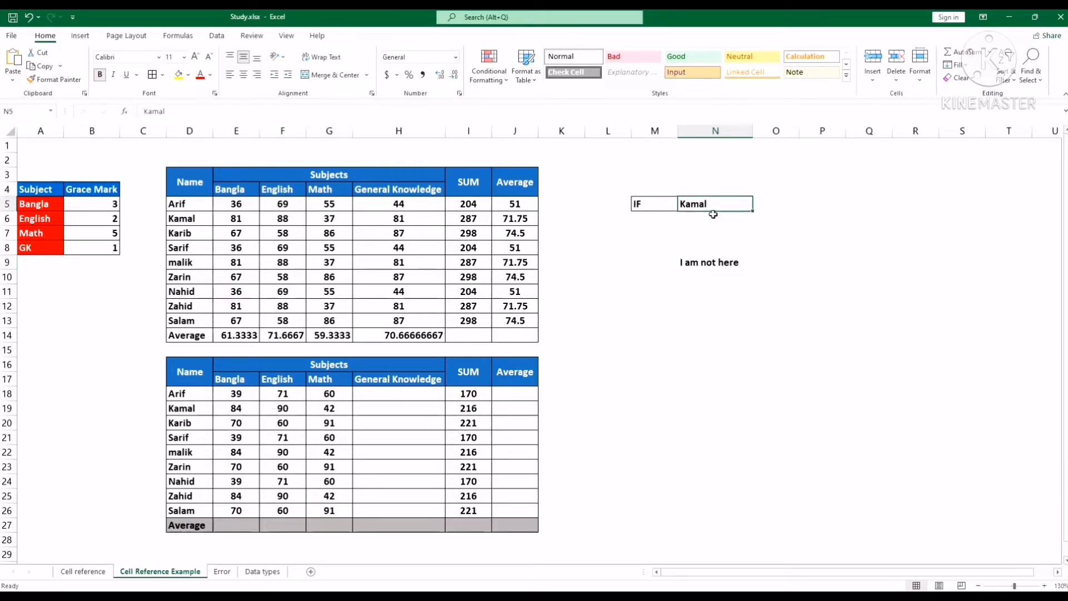
left_click(713, 262)
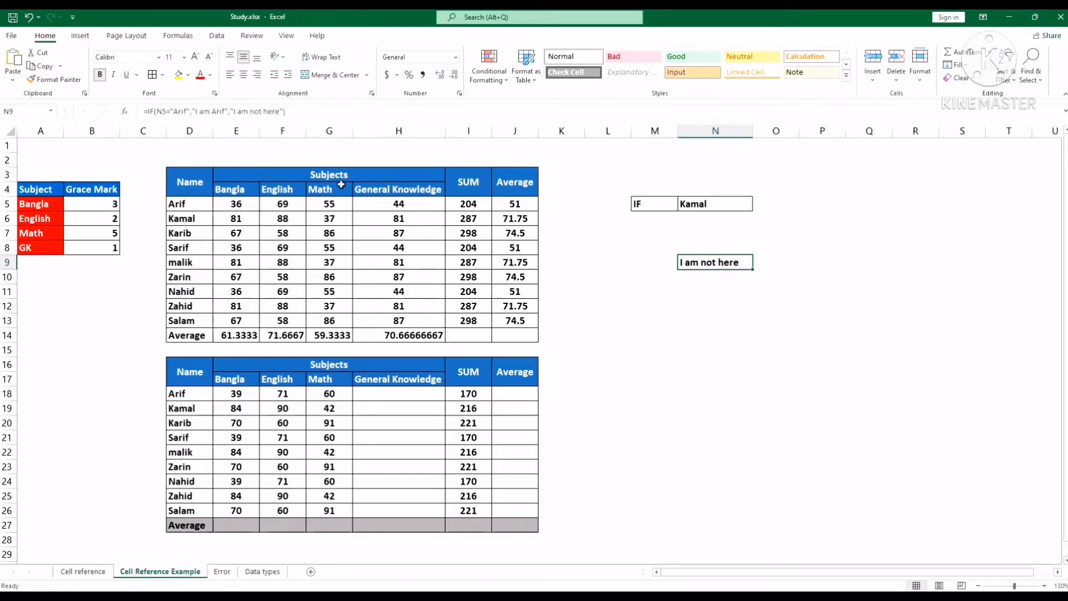
Replace the false result in N9's formula with a nested IF testing whether N5 equals the second listed student's name in lowercase
left_click(291, 111)
left_click_drag(279, 111, 230, 112)
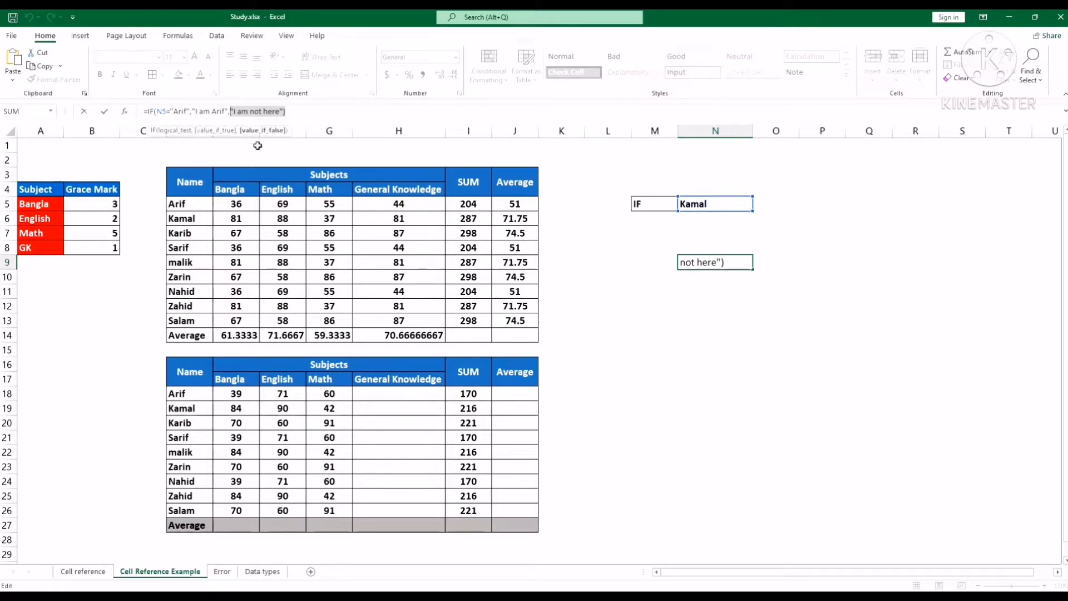
key("BackSpace")
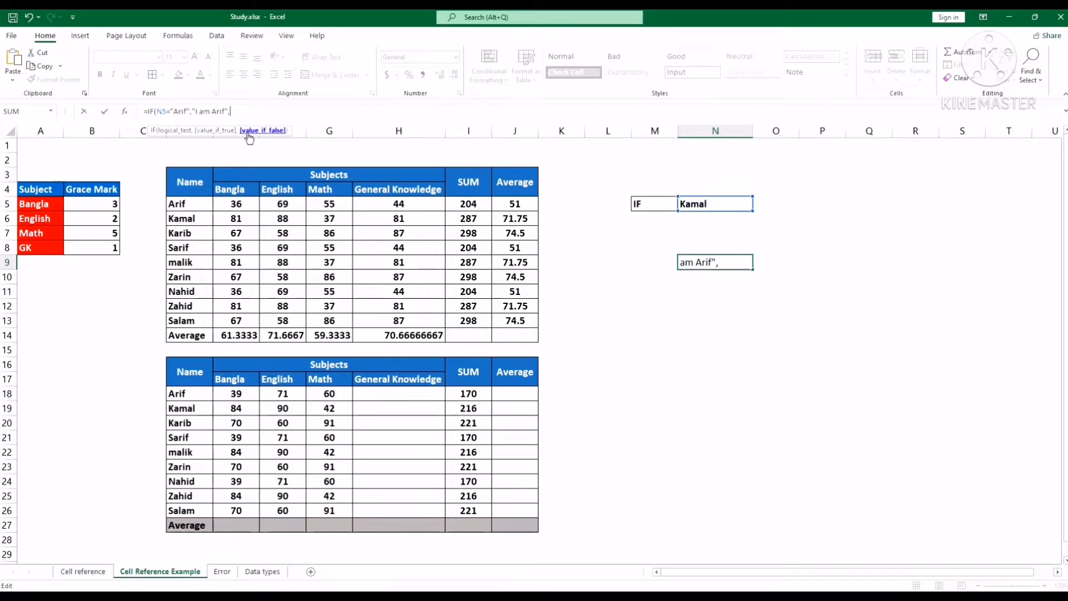
type("if")
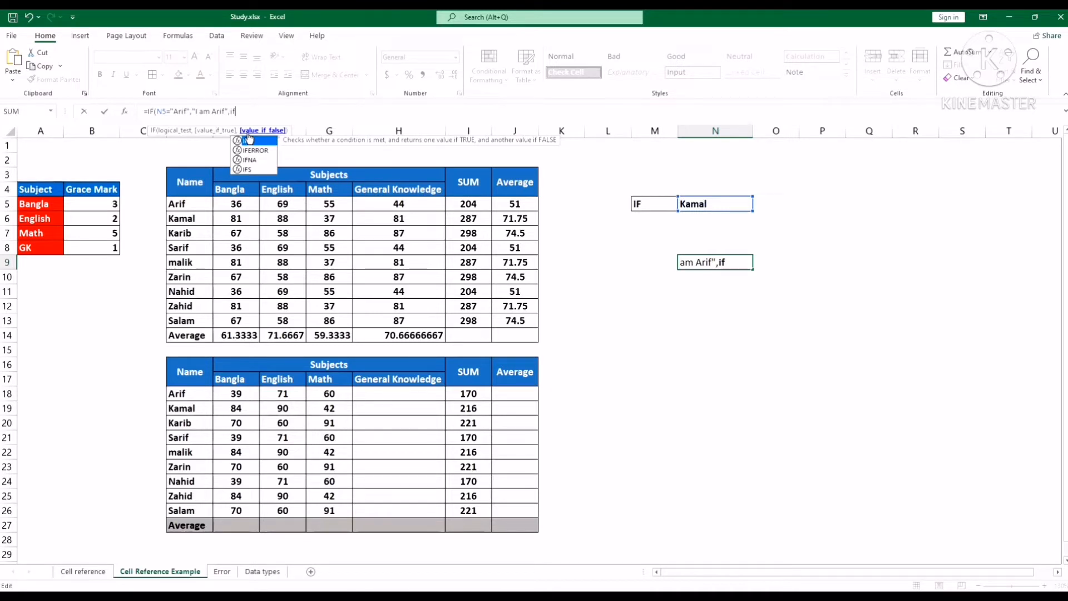
double_click(249, 140)
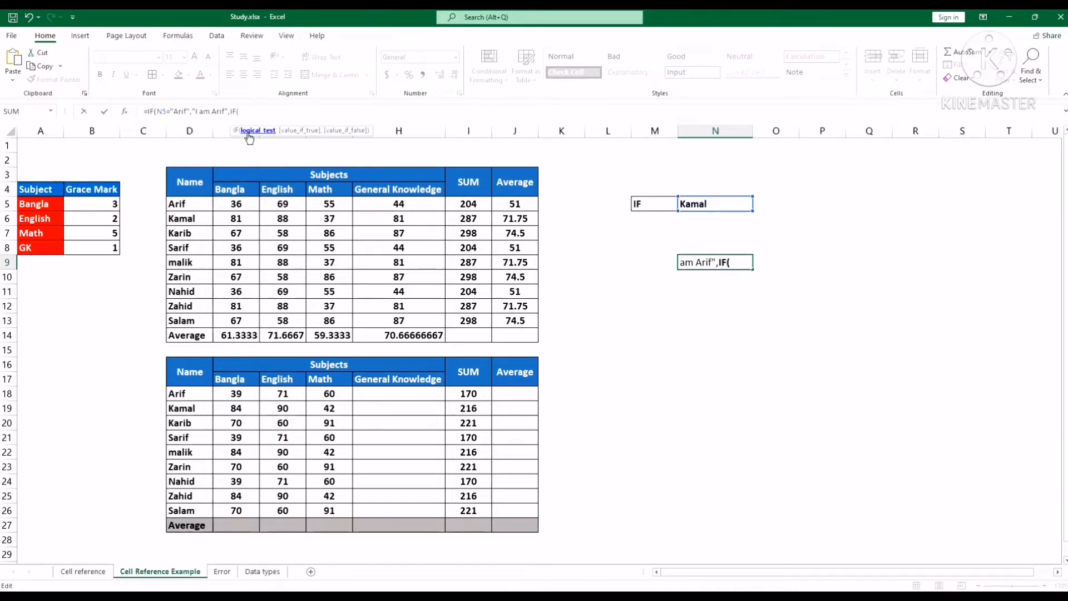
left_click(687, 206)
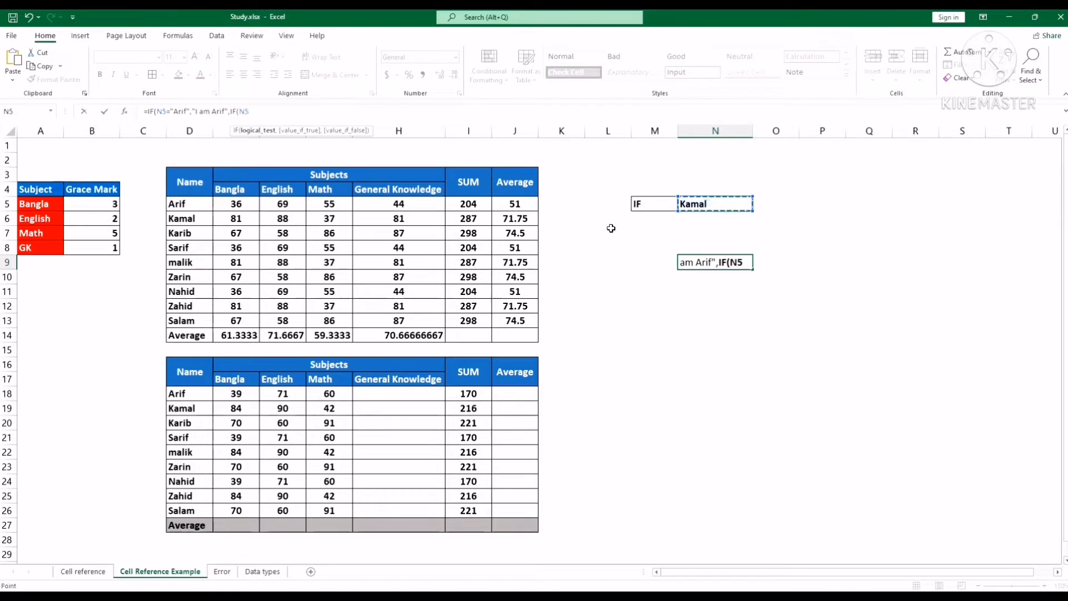
type("=\"")
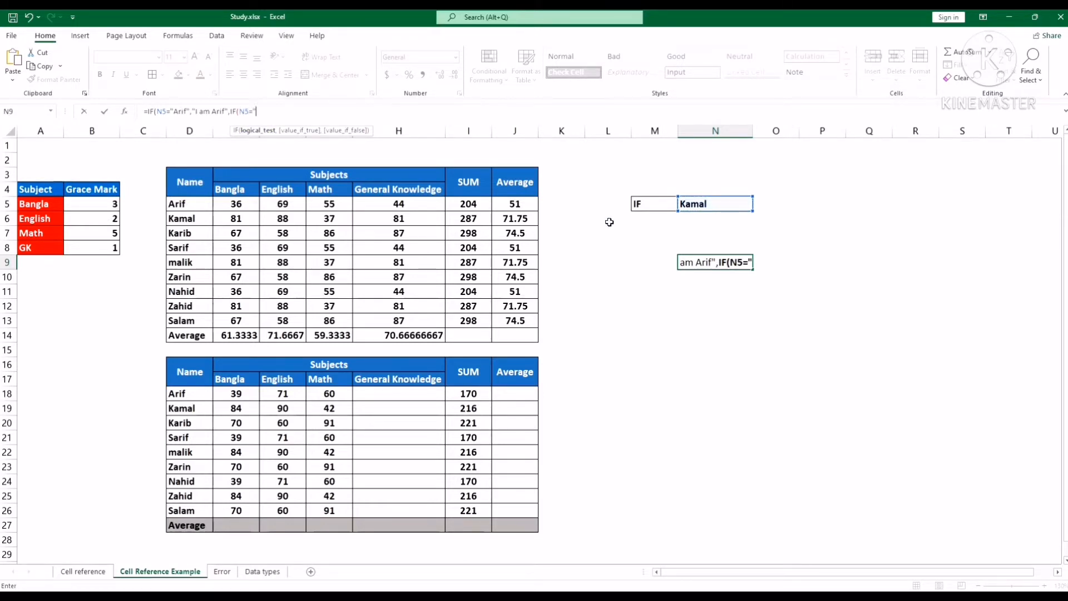
type("kamal\"")
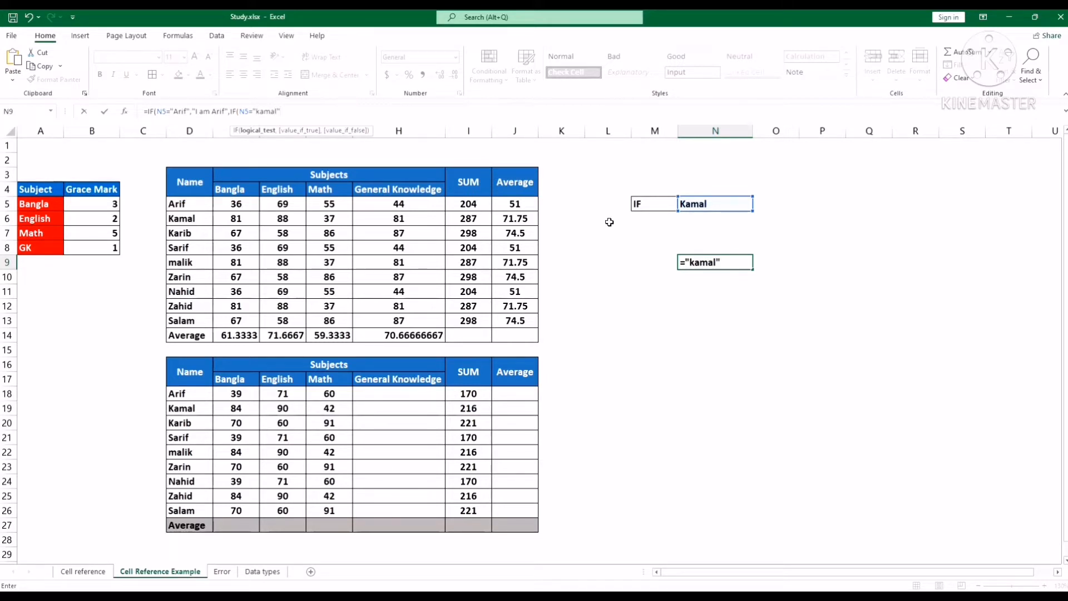
Complete the nested IF with "I am" plus the second student's lowercase name as true result and "I am not here" as false result
type(", \"I am")
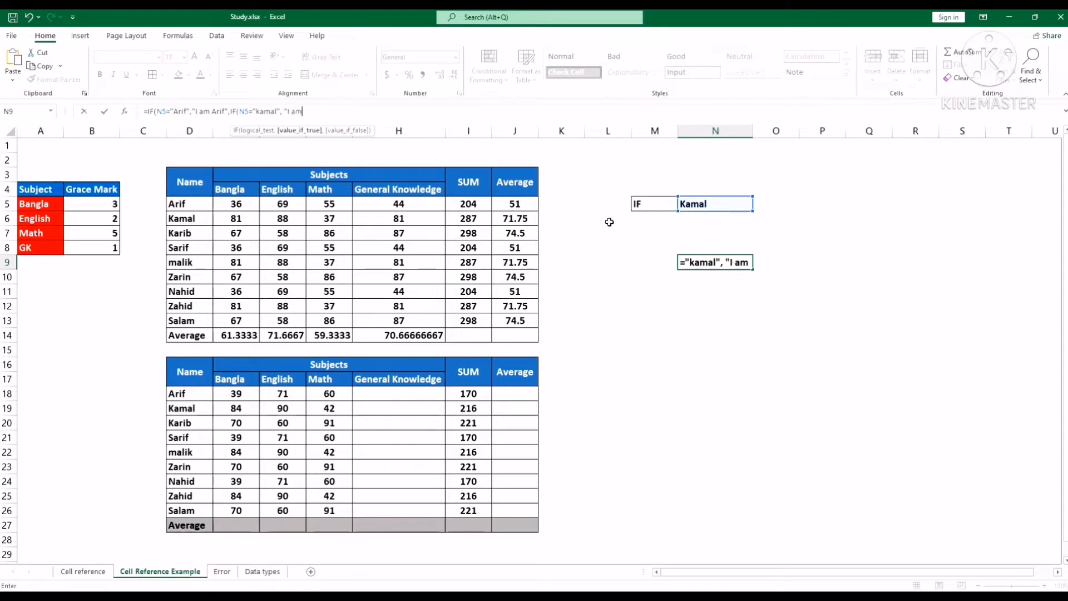
type(" kamal\"")
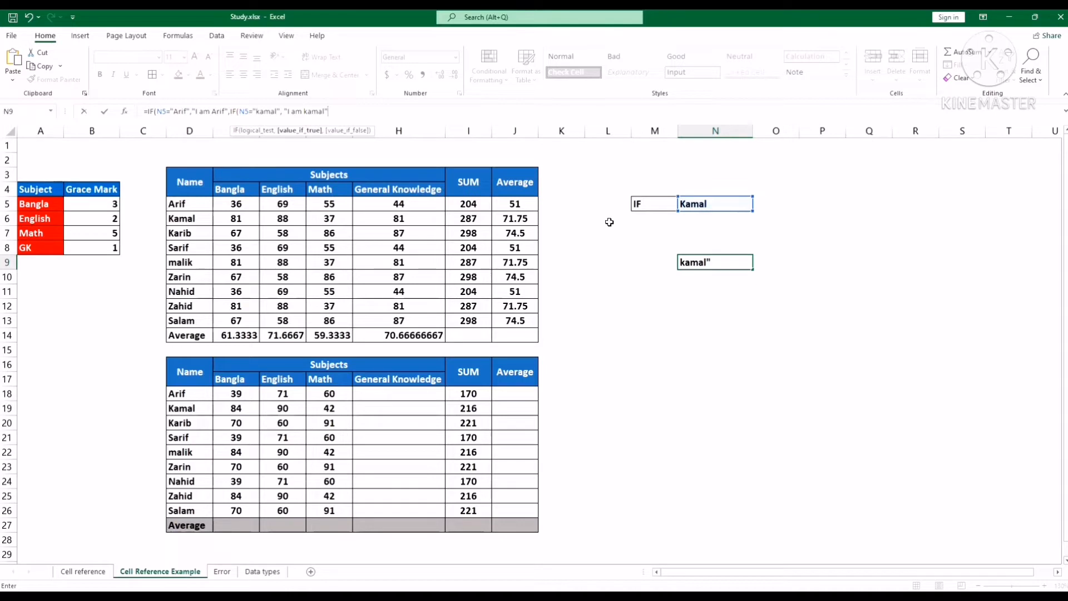
type(",")
type("\"")
type("I am")
type(" n")
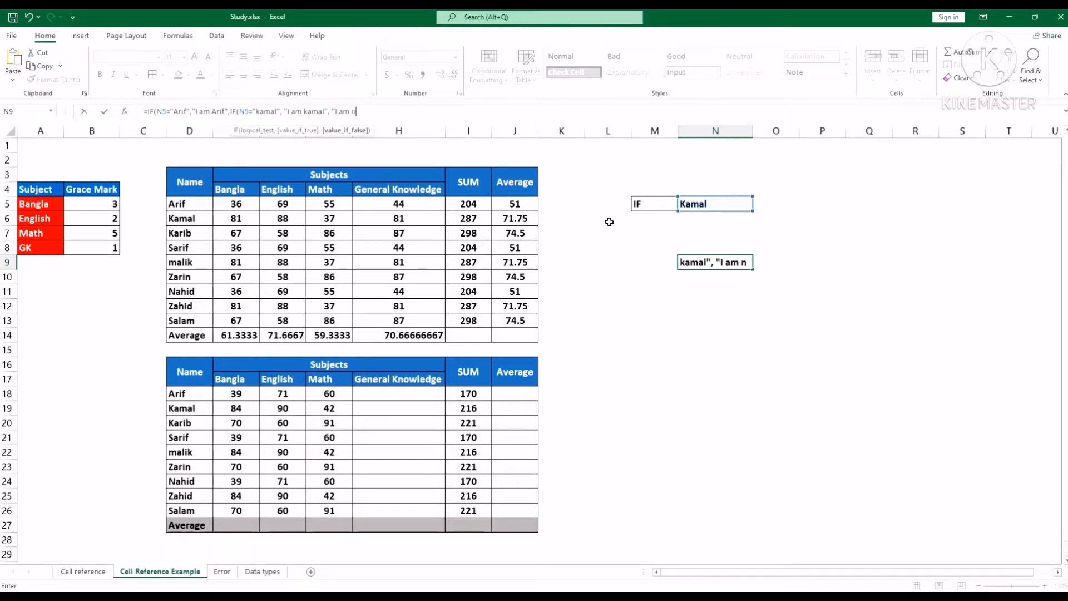
type("ot here\")")
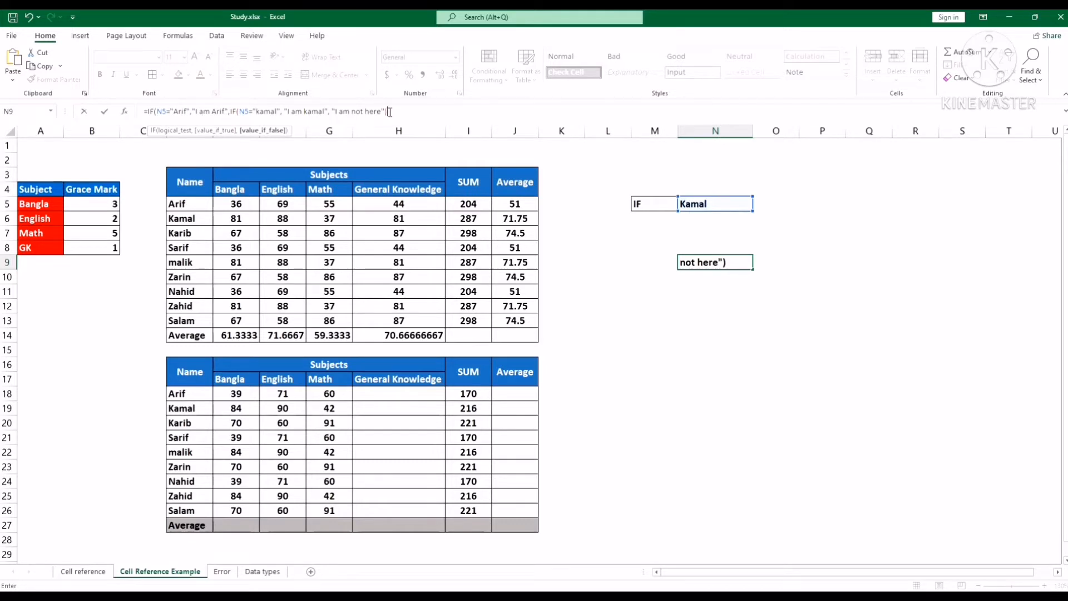
type(")")
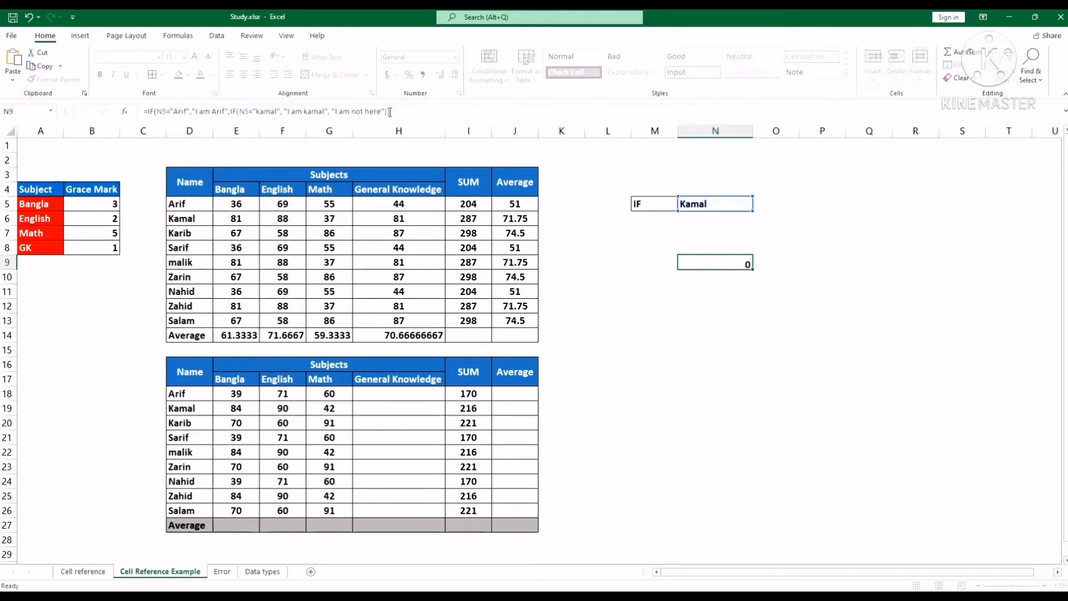
key("Return")
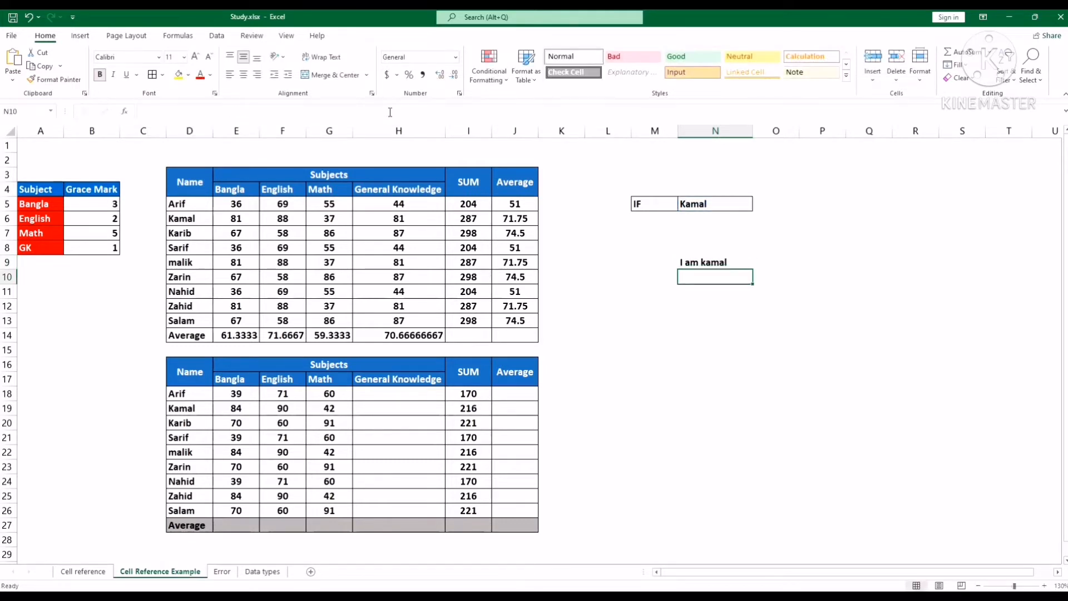
Test the nested IF formula by setting cell N5 first to the first listed student's name and then to the sixth's
left_click(736, 262)
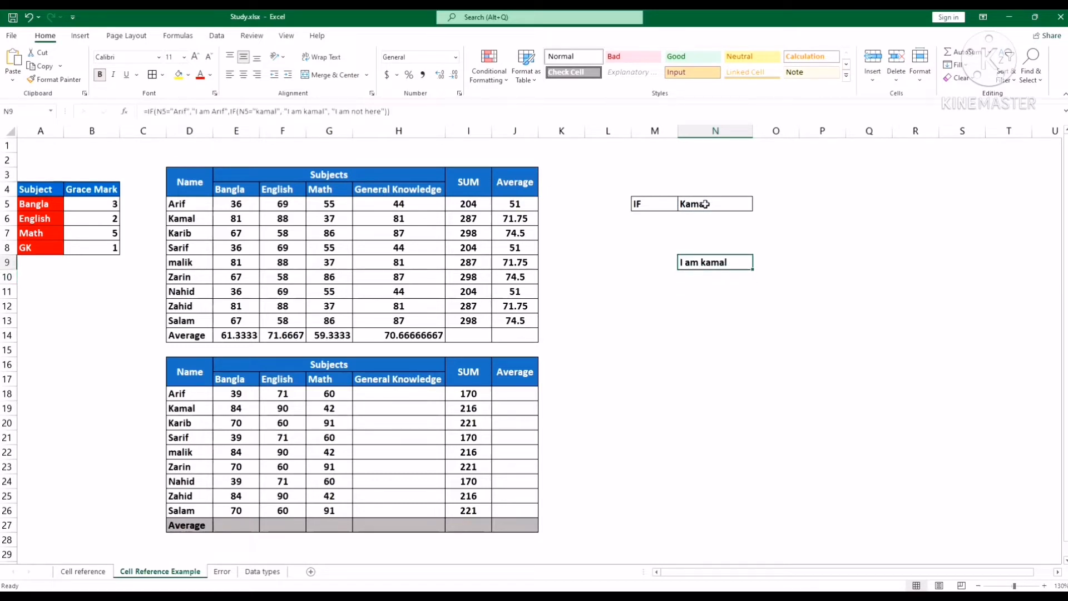
left_click(706, 204)
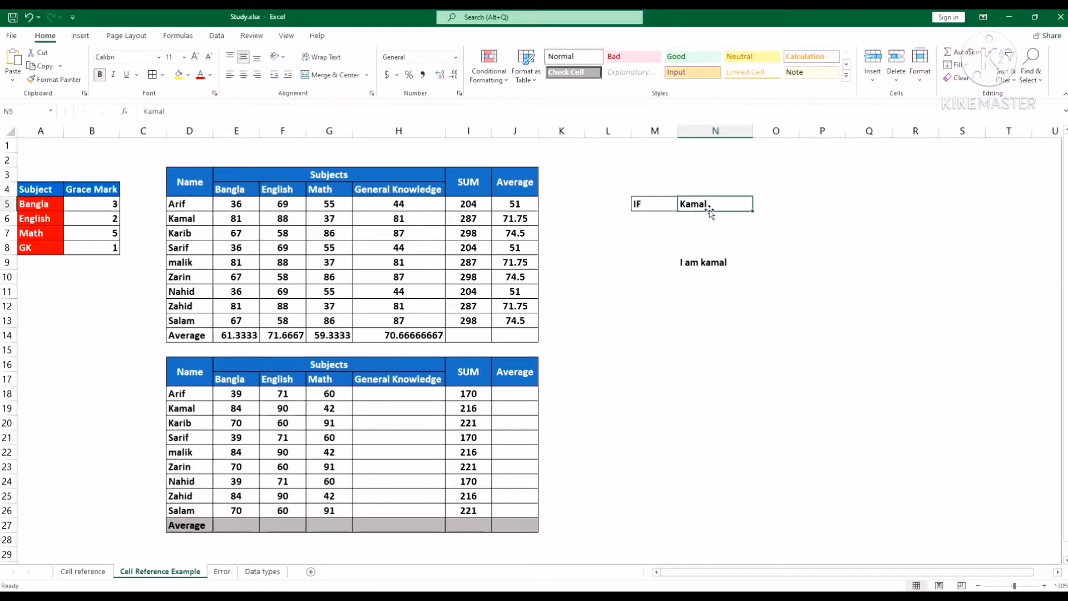
type("Arif")
key("ctrl+Return")
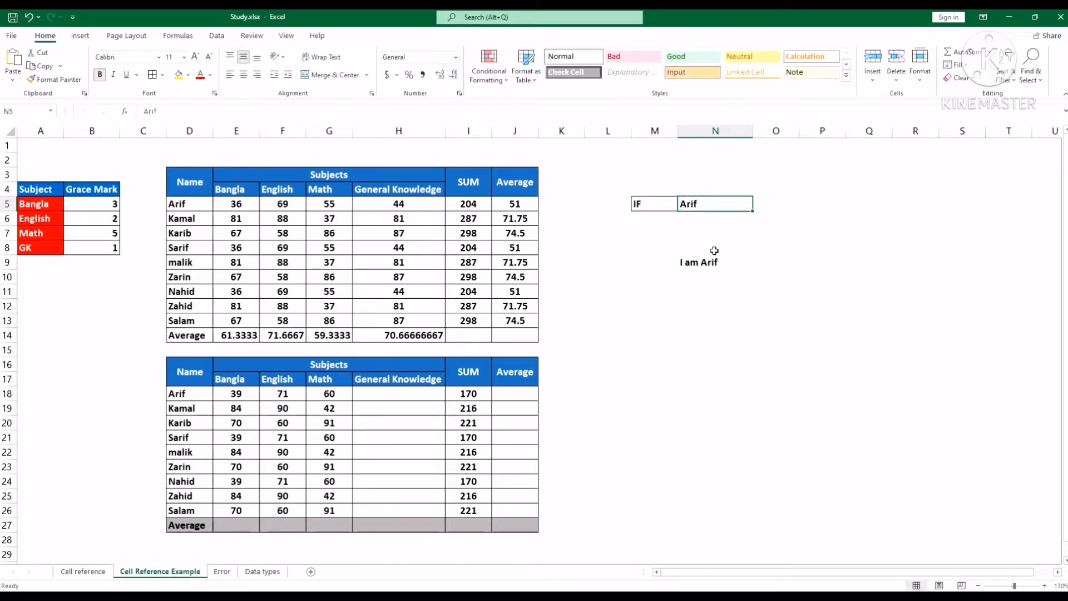
type("Zar")
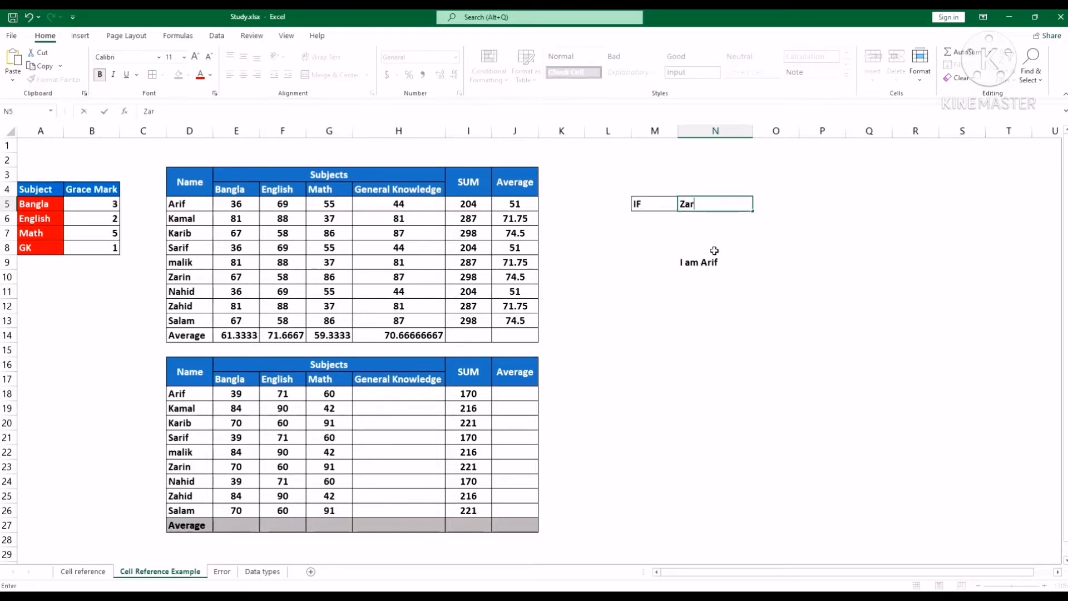
type("in")
key("Return")
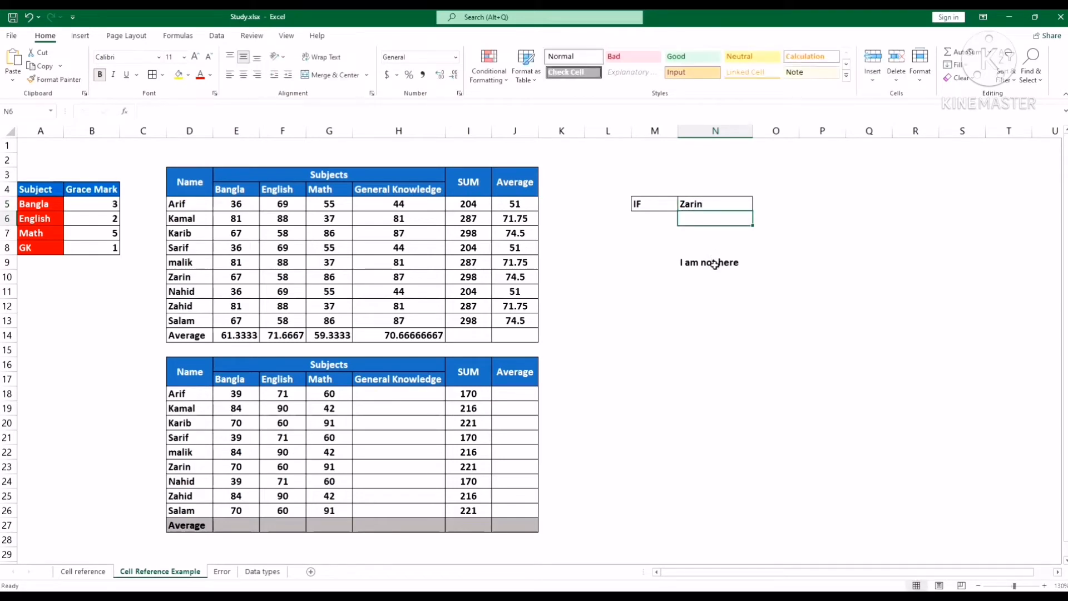
Clear the name from cell N5 and the nested IF formula from cell N9
left_click(714, 263)
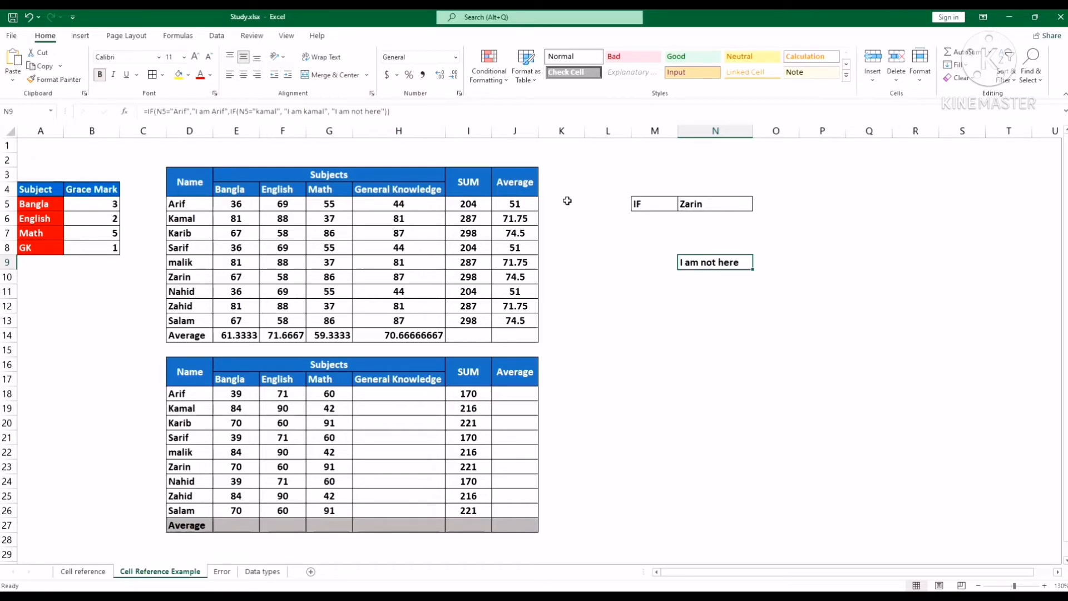
left_click(730, 206)
key("Delete")
Enter an IF formula in N10 that returns "Pass" when E5 is greater than 33 and "fail" otherwise
left_click(724, 272)
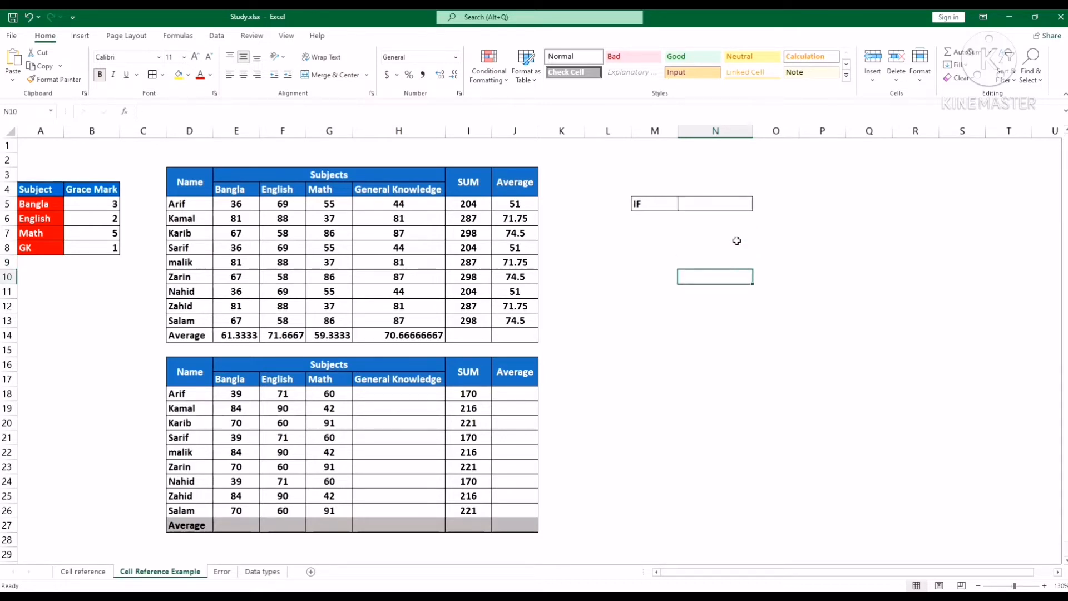
left_click(706, 112)
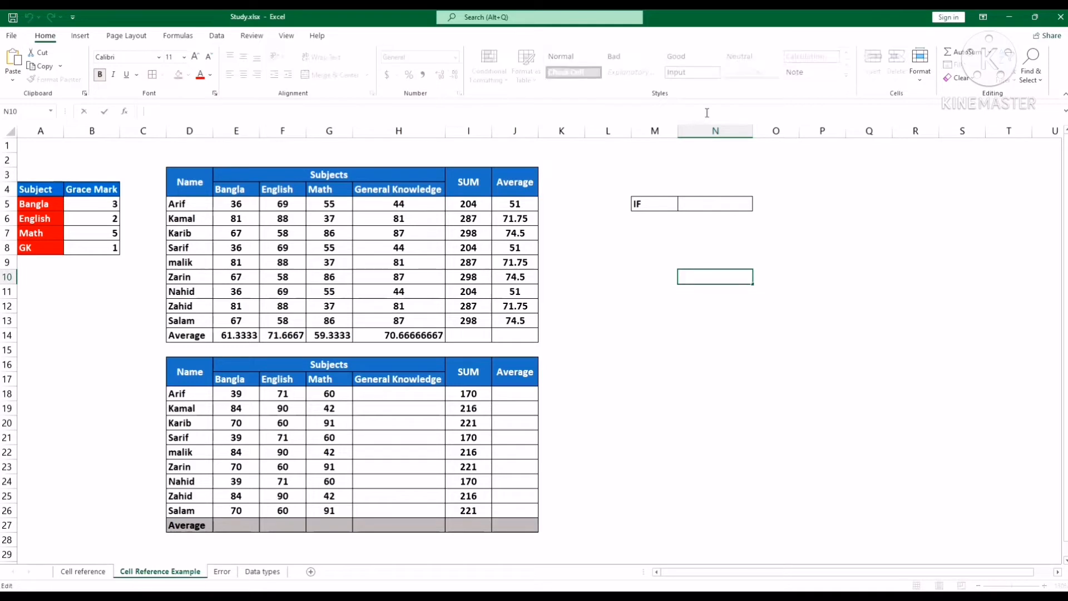
type("=if")
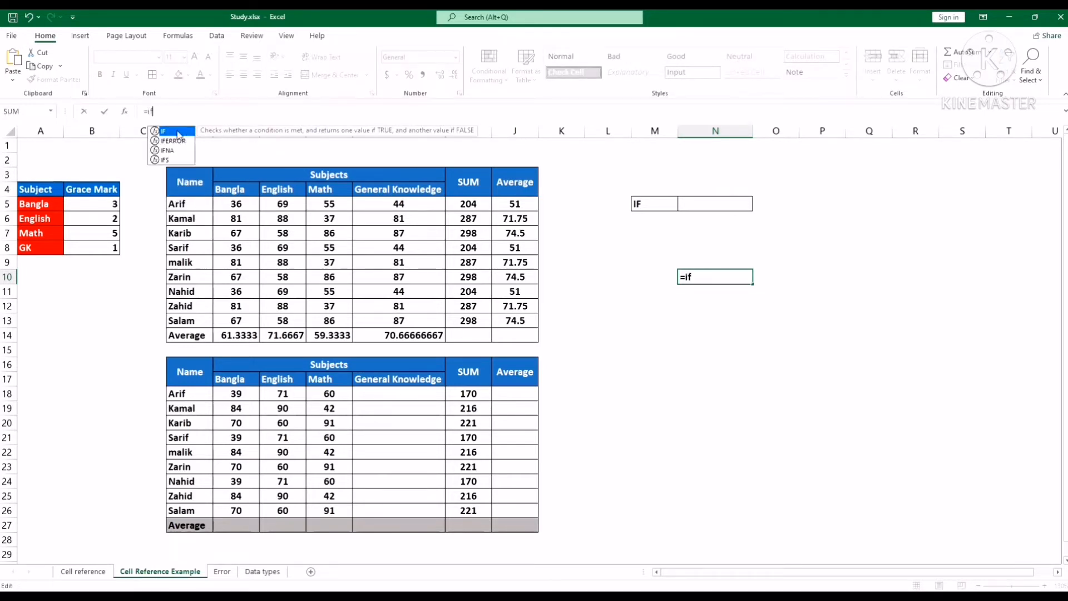
double_click(178, 134)
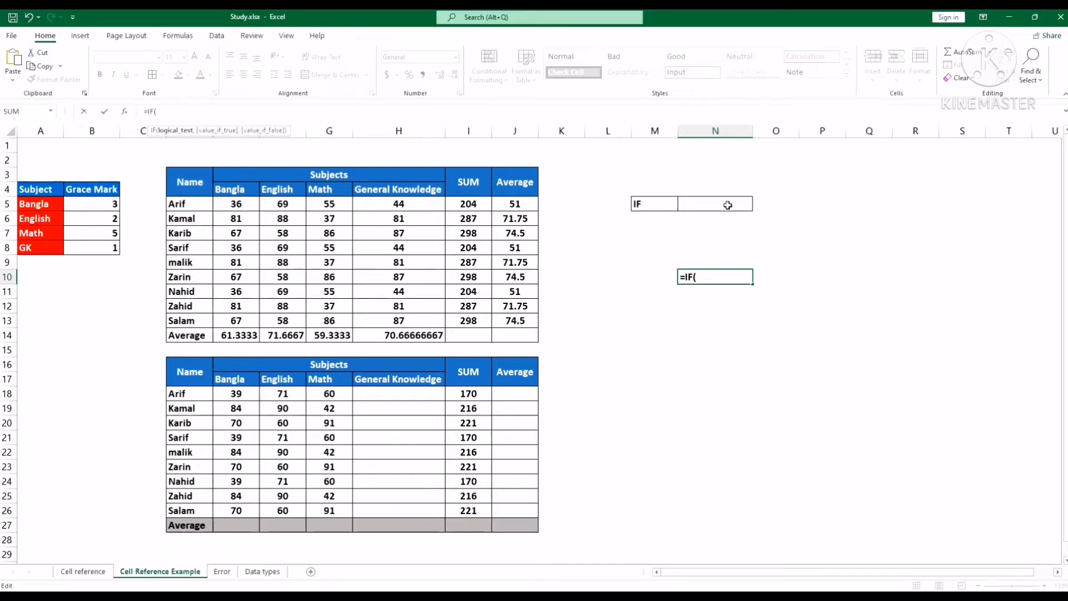
left_click(238, 204)
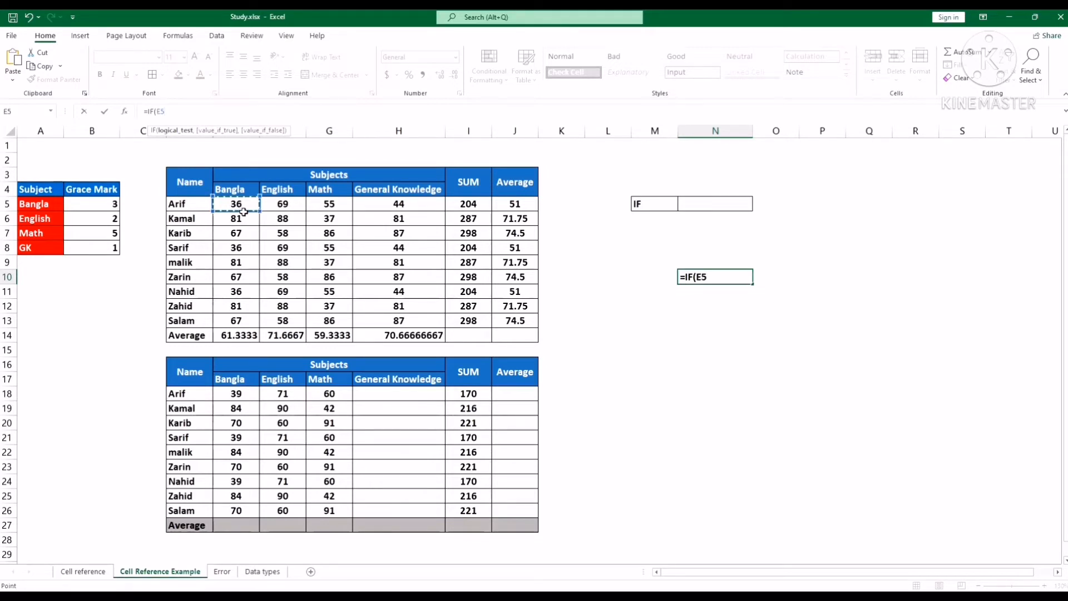
type(">33,")
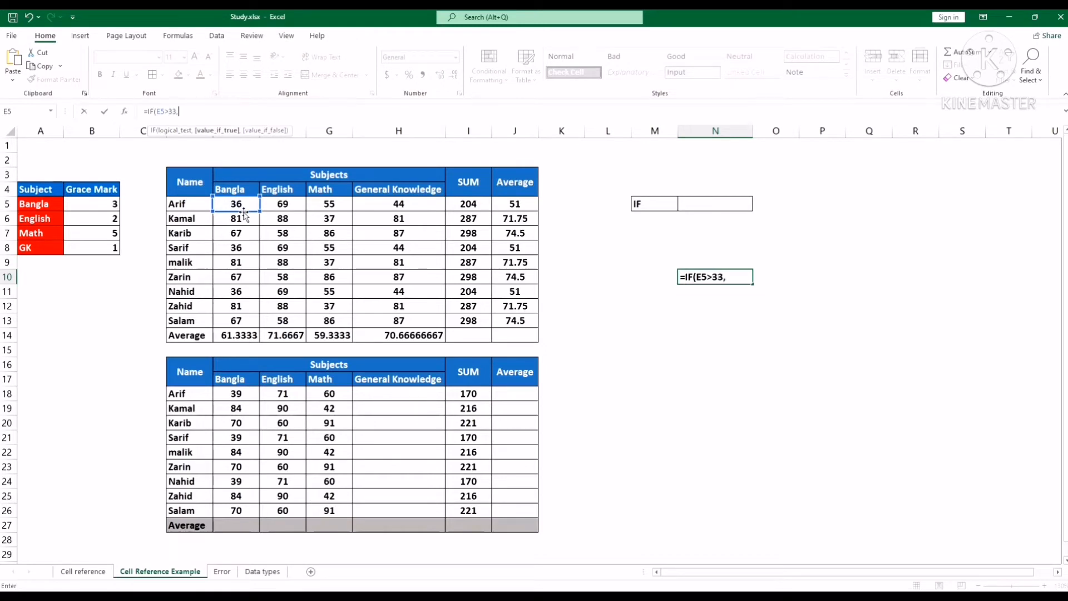
type("\"Pass\",")
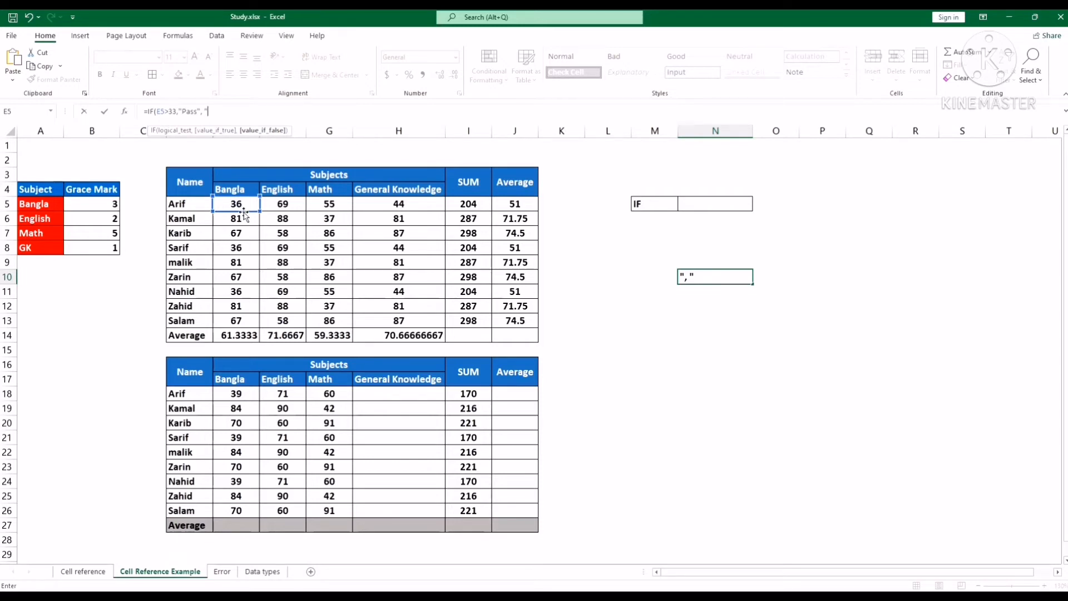
type("fail\")")
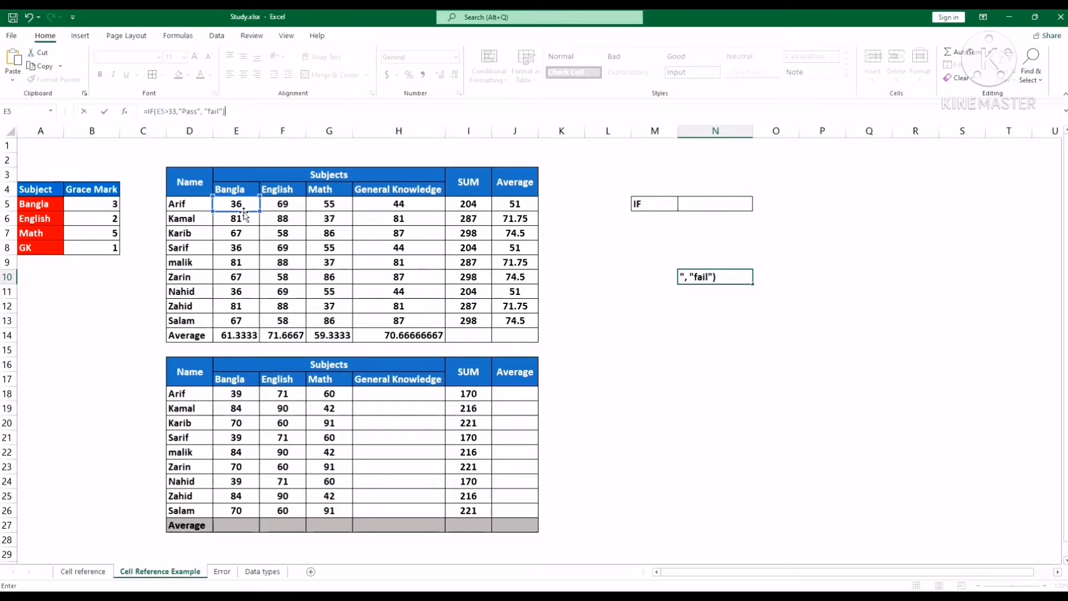
key("Return")
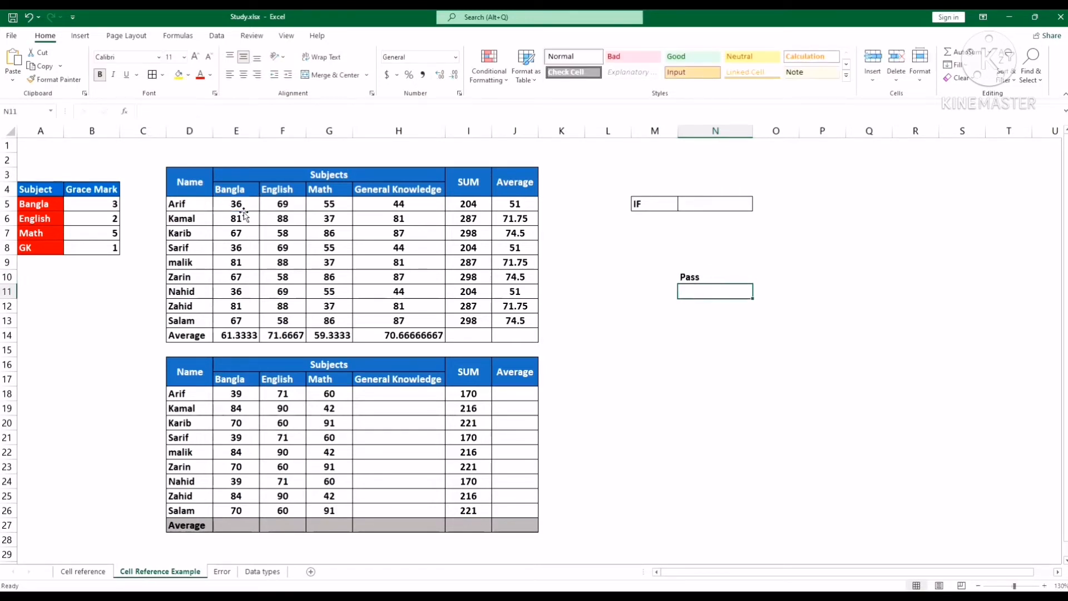
Fill the pass/fail formula from N10 down to N19
left_click(696, 281)
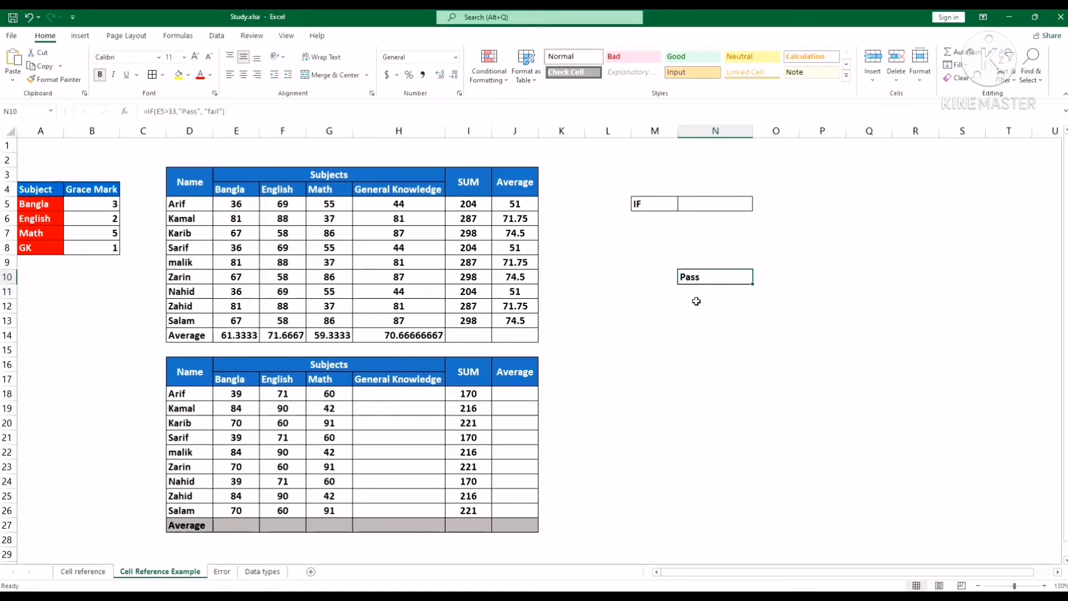
left_click_drag(751, 288, 751, 414)
left_click(829, 340)
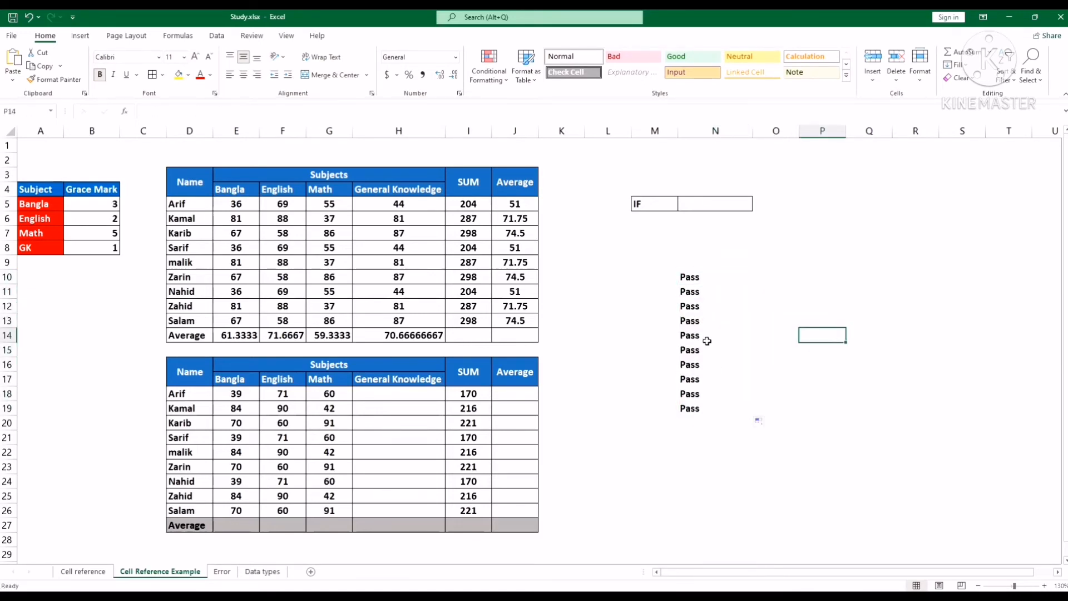
left_click(695, 283)
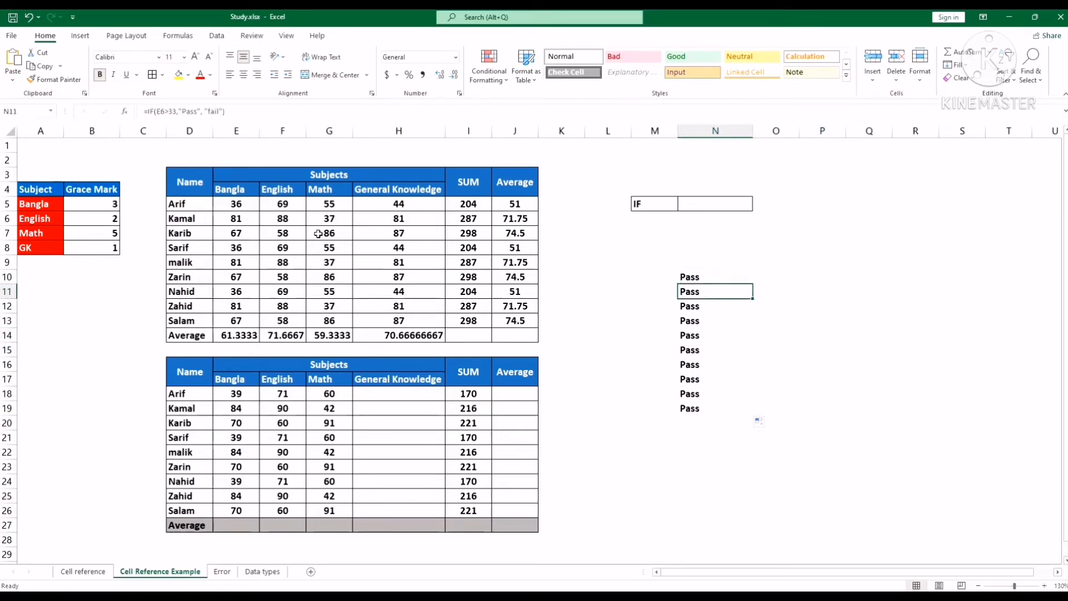
Insert a blank column between the Bangla and English columns and open its cell F5 for editing
right_click(293, 137)
left_click(334, 228)
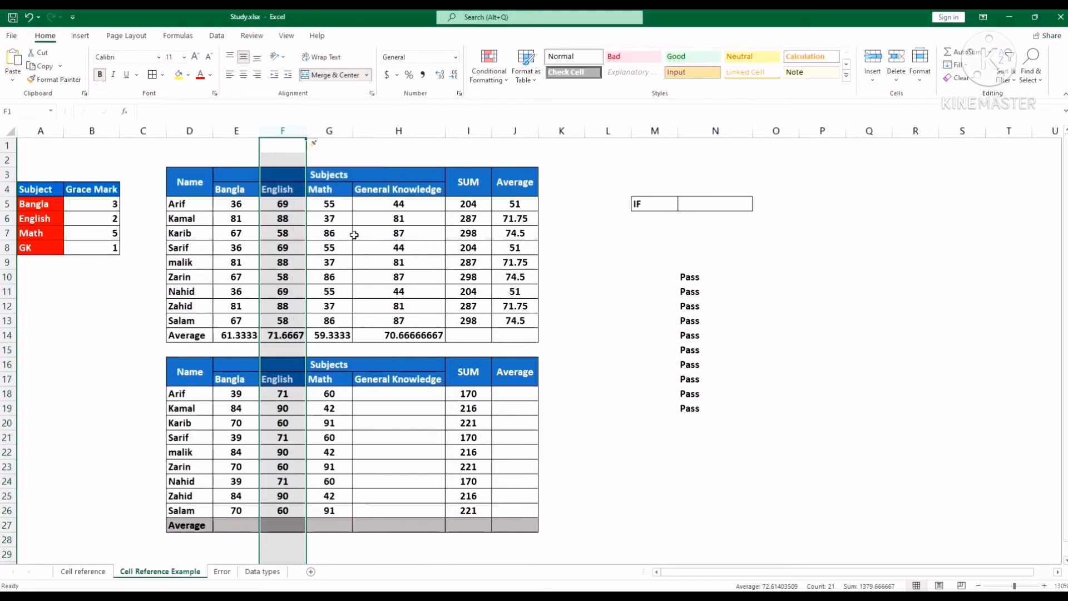
left_click(284, 204)
left_click(314, 111)
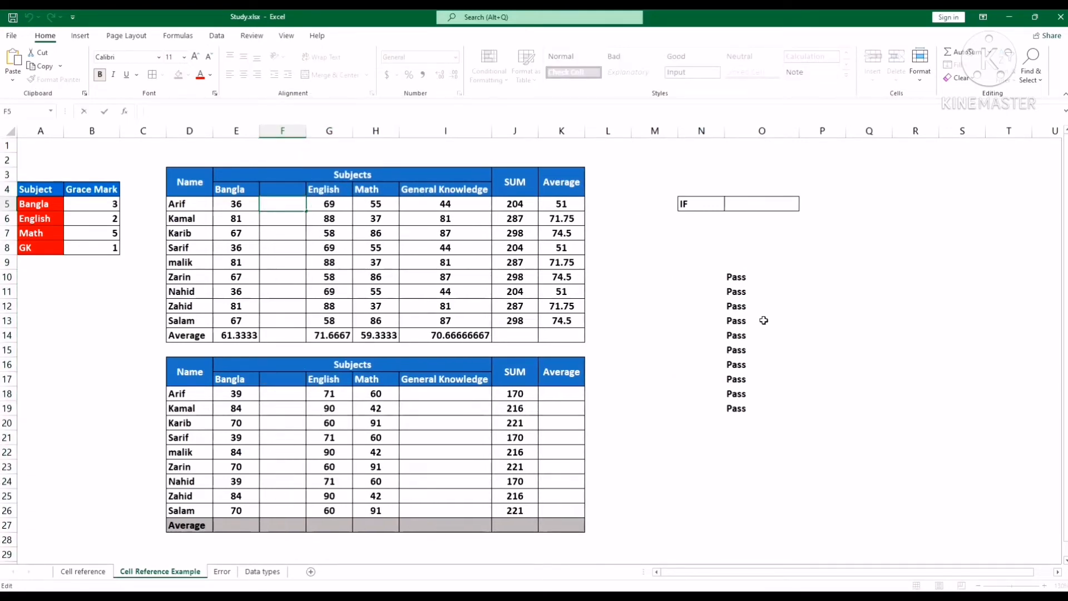
Try to transfer the pass/fail formula text from O10 to cell F5
left_click(740, 277)
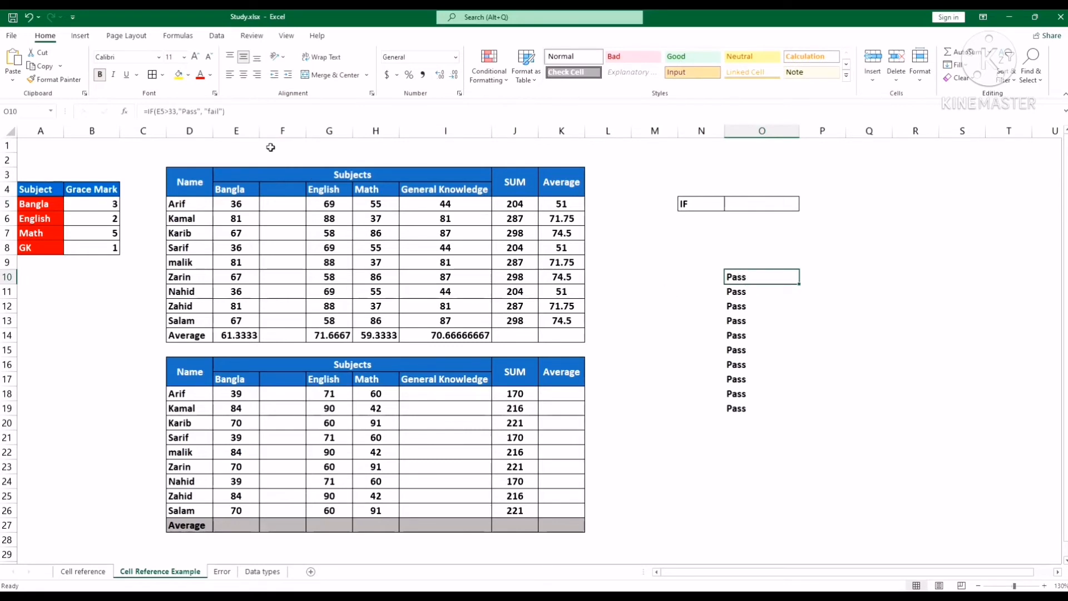
left_click(151, 111)
left_click(143, 111)
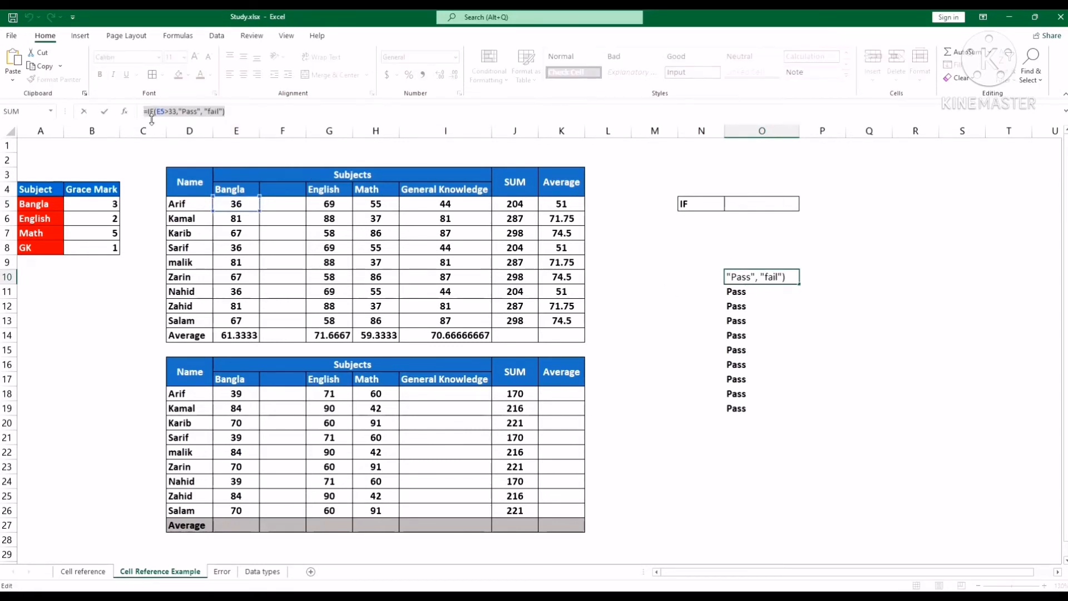
left_click(295, 203)
key("Return")
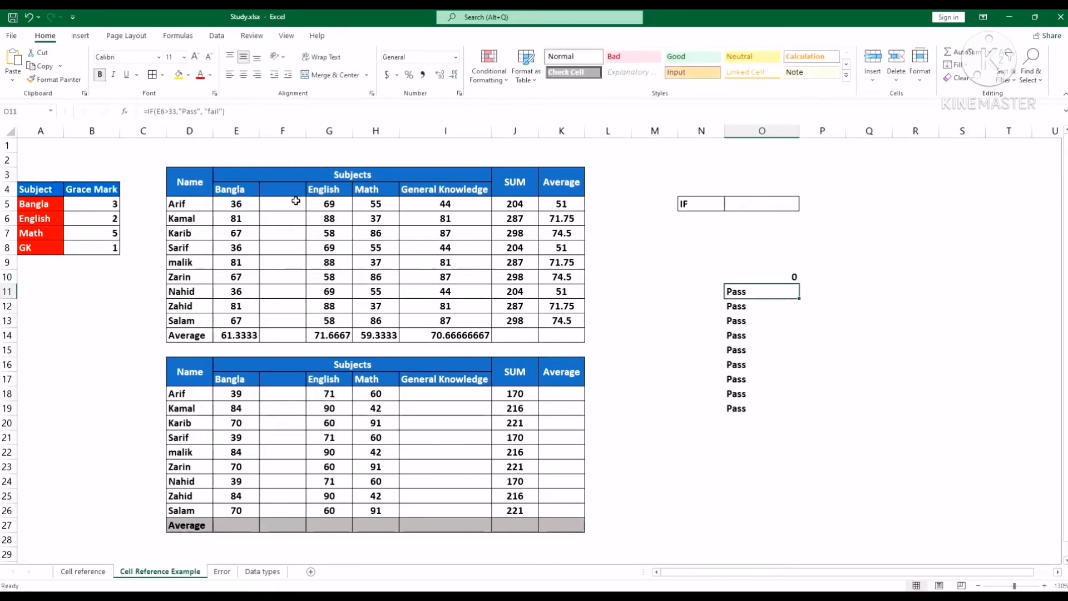
Try to copy the pass/fail formula from O11 and paste it into cell F5
left_click(285, 206)
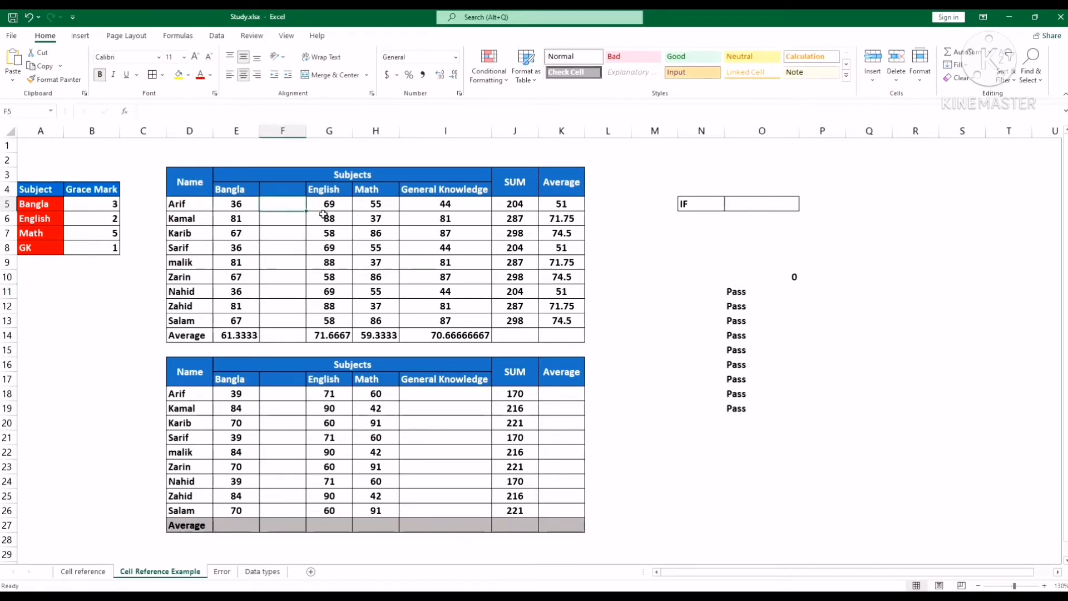
left_click(734, 294)
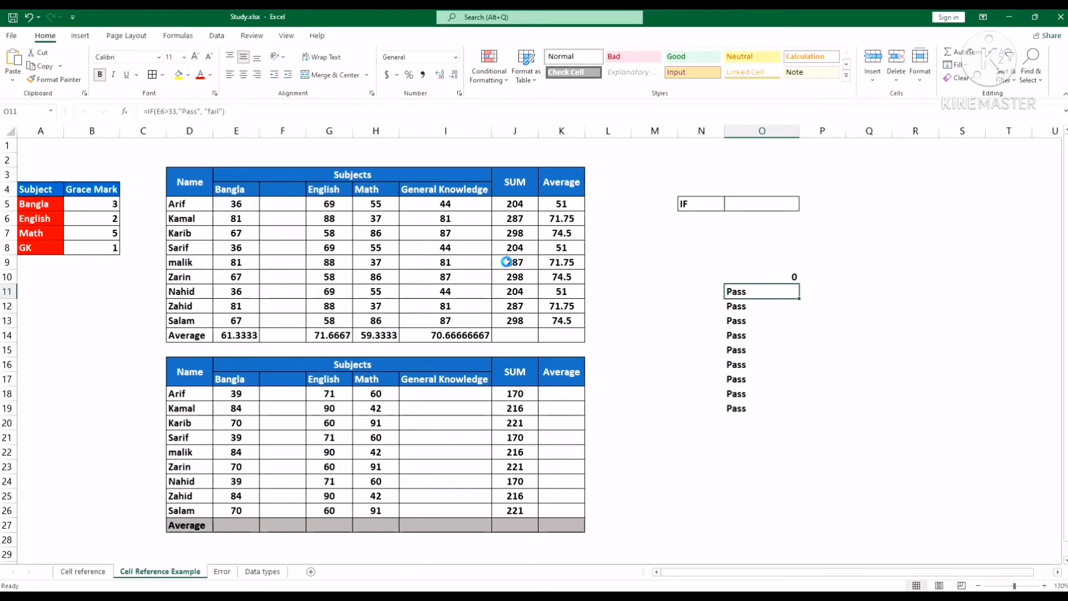
key("ctrl+c")
left_click(290, 209)
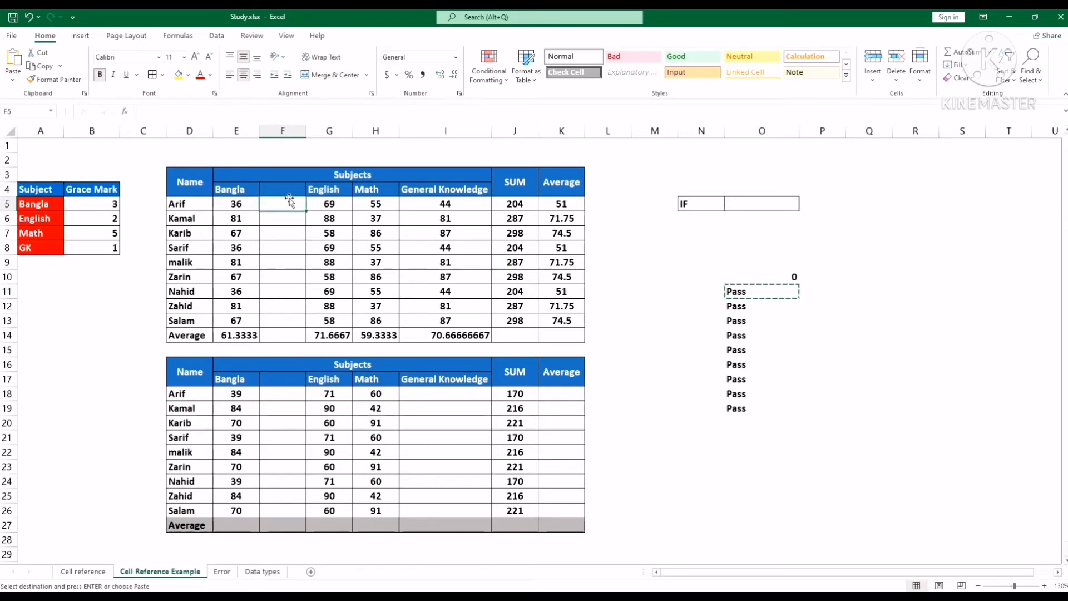
right_click(290, 203)
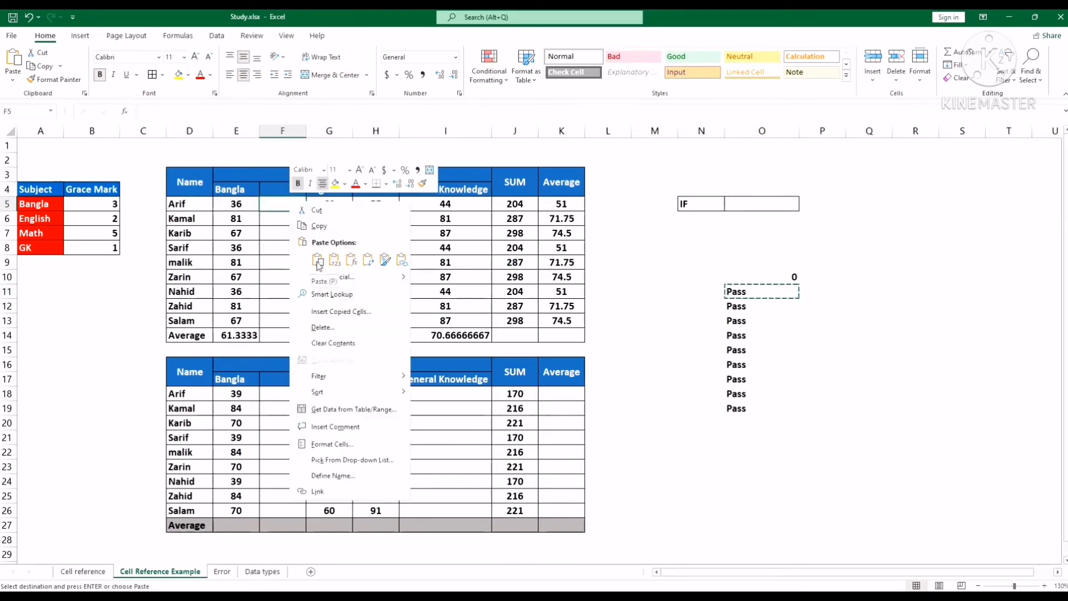
left_click(318, 259)
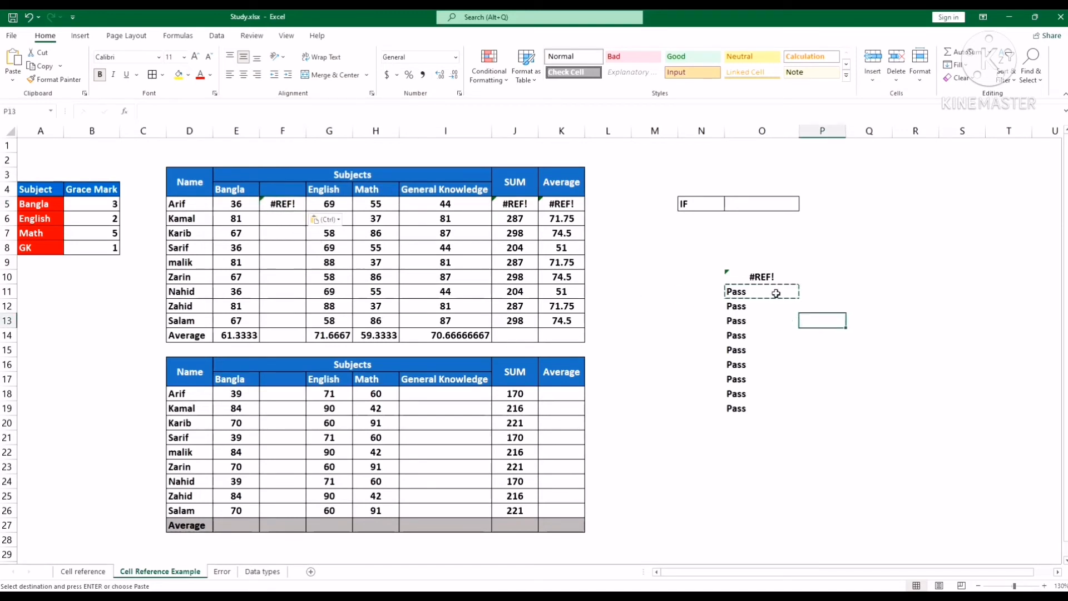
Clear the contents of O10:O19 and the pasted formula in F5
left_click_drag(760, 277, 745, 417)
key("Delete")
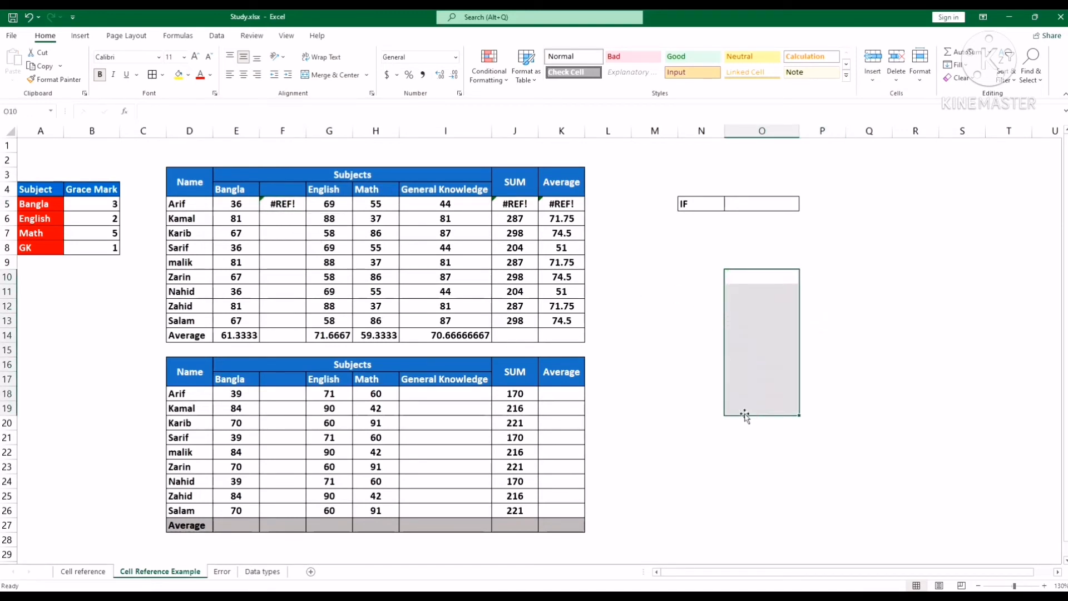
left_click(296, 201)
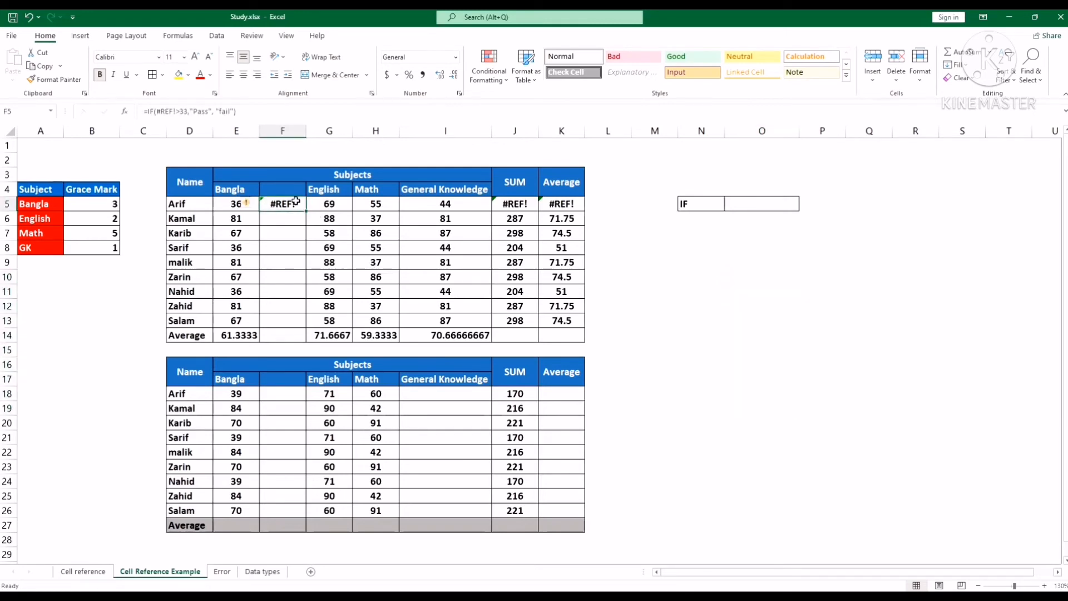
key("Delete")
Enter an IF formula in F5 returning "pass" when E5 is greater than 33 and "Fail" otherwise, and fill it down to F13
left_click(283, 109)
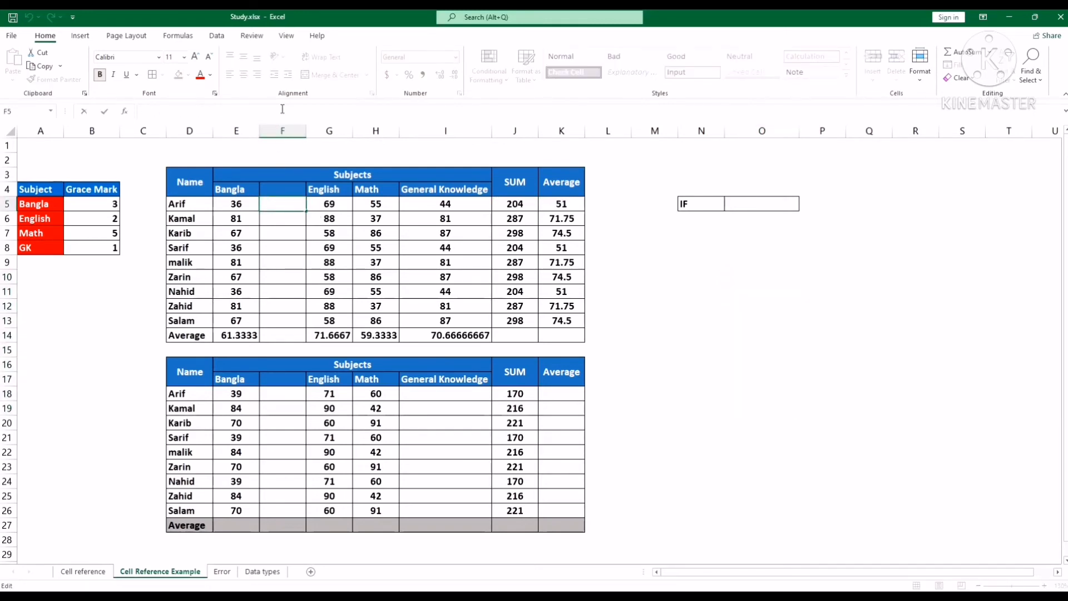
type("=")
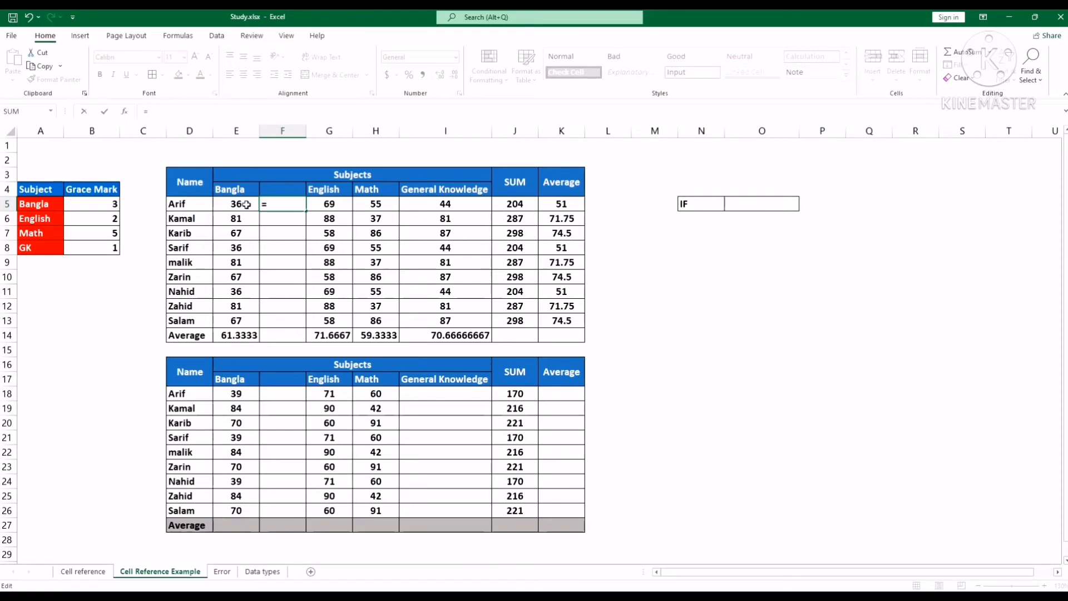
type("if")
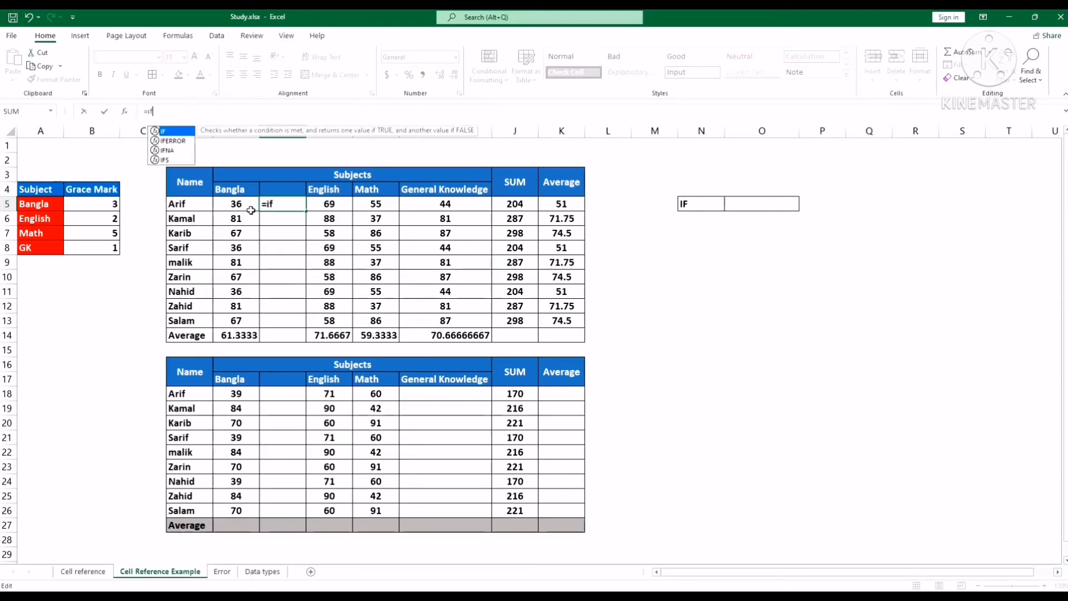
key("Tab")
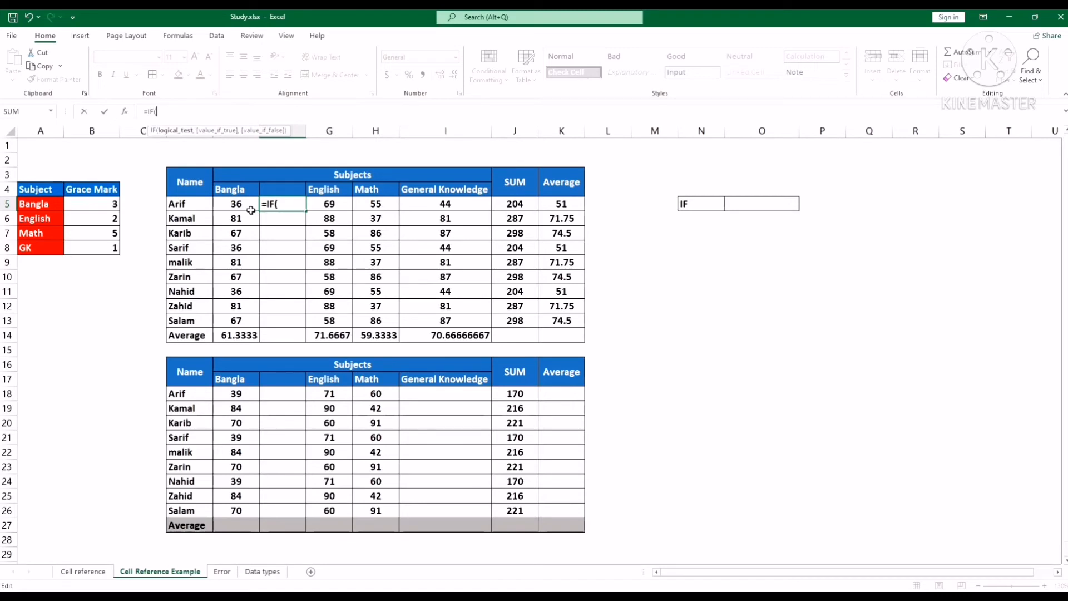
left_click(250, 210)
type(">33")
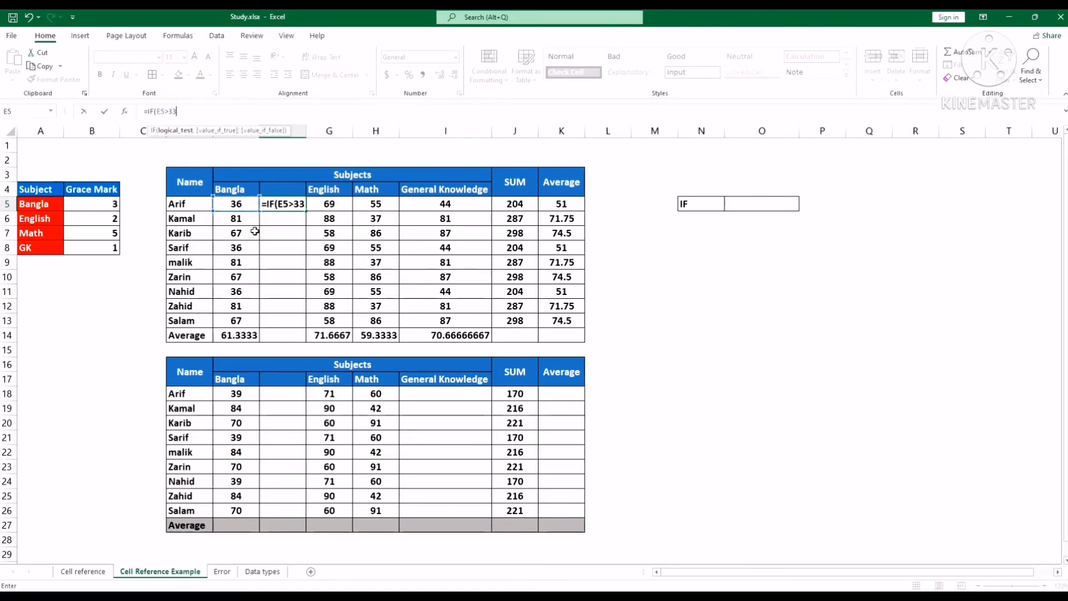
type(",")
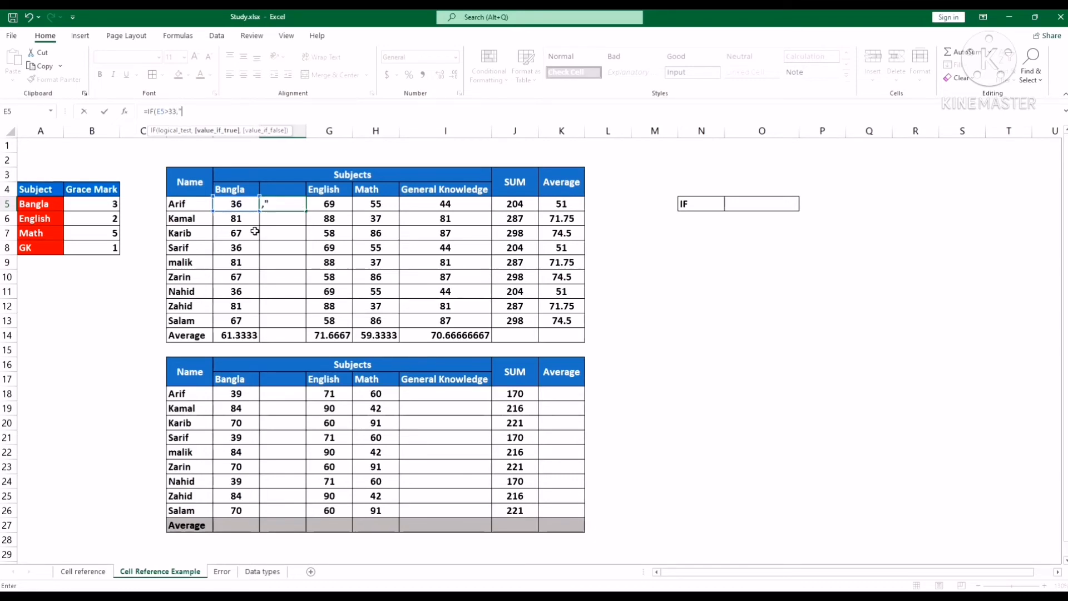
type("\"pass\", \"Fail")
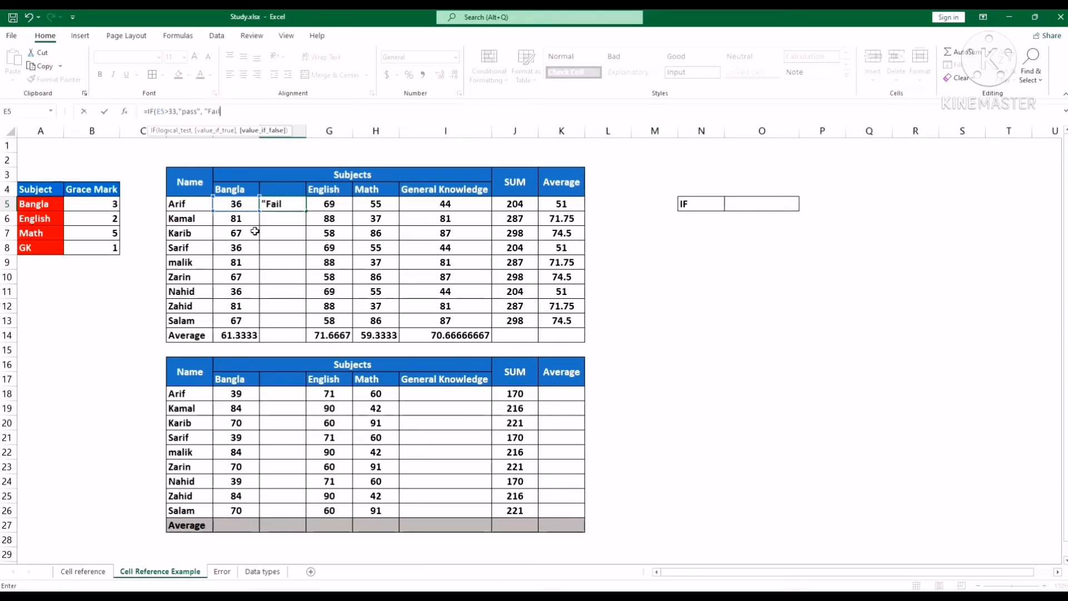
type("\")")
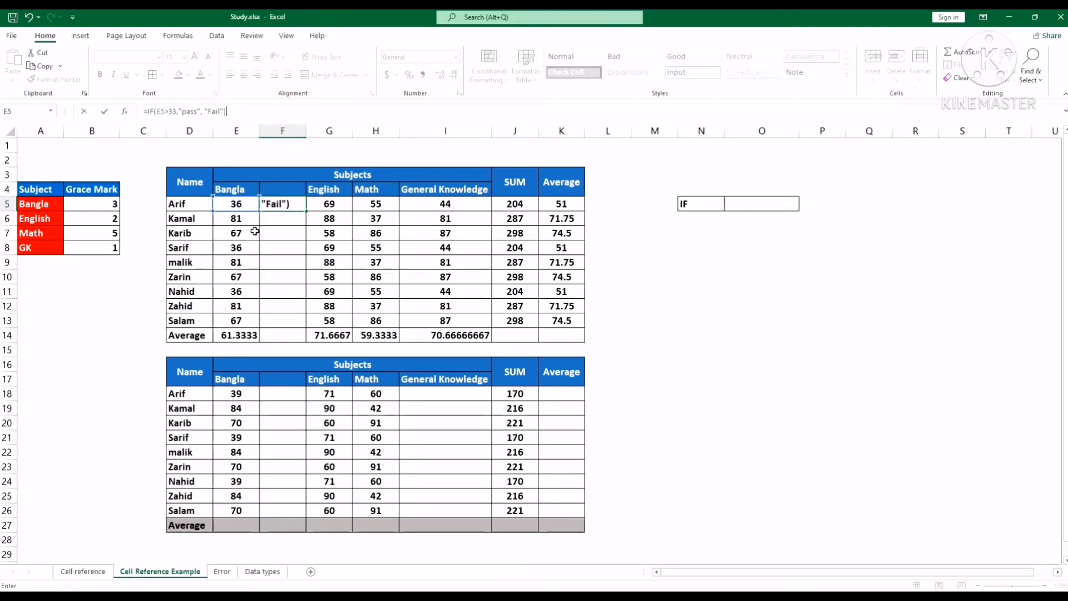
key("Return")
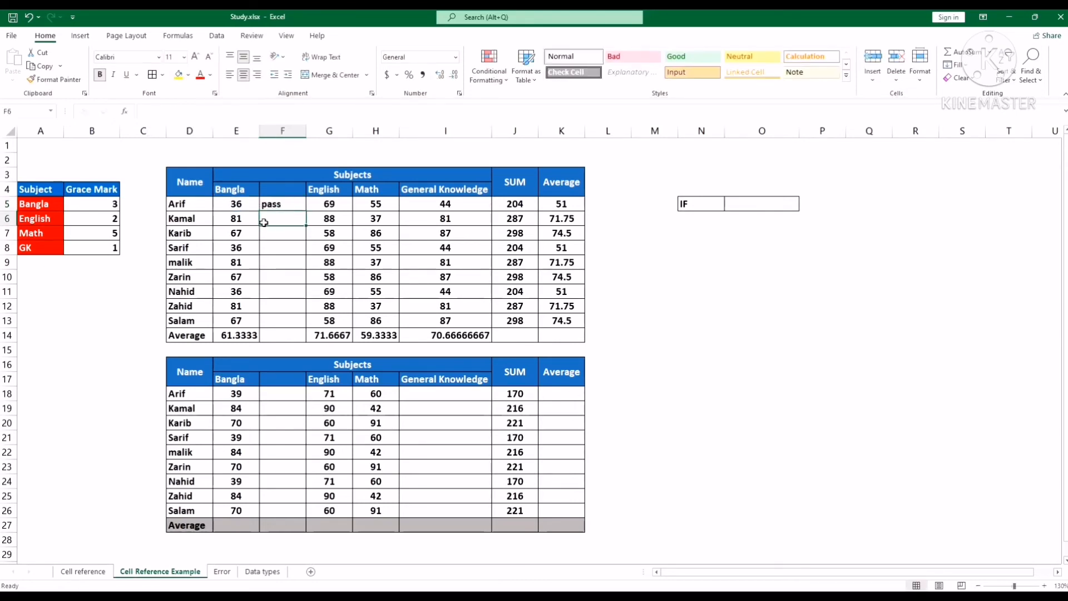
left_click(281, 205)
left_click_drag(305, 212, 289, 321)
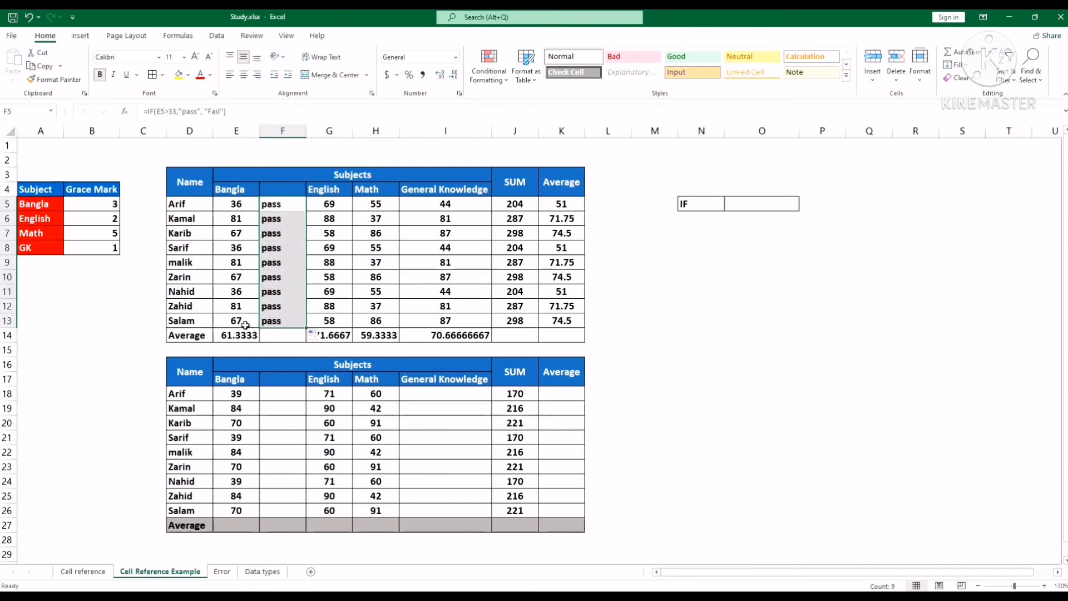
Change the passing threshold in F5's IF formula to 70, fill it down to F13, and check the results against the Bangla scores
left_click(176, 113)
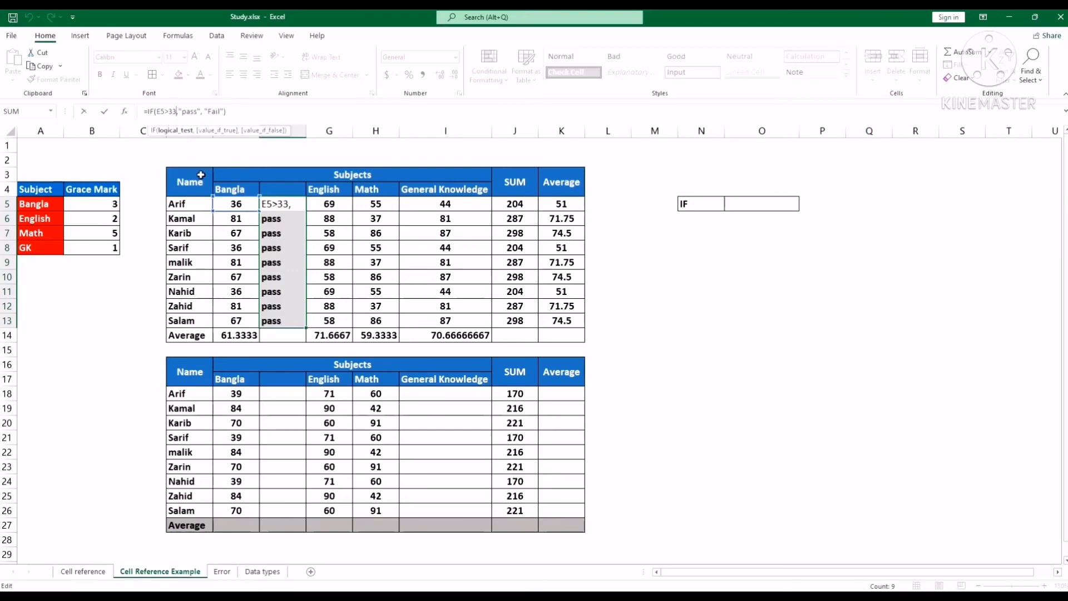
key("BackSpace")
key("BackSpace")
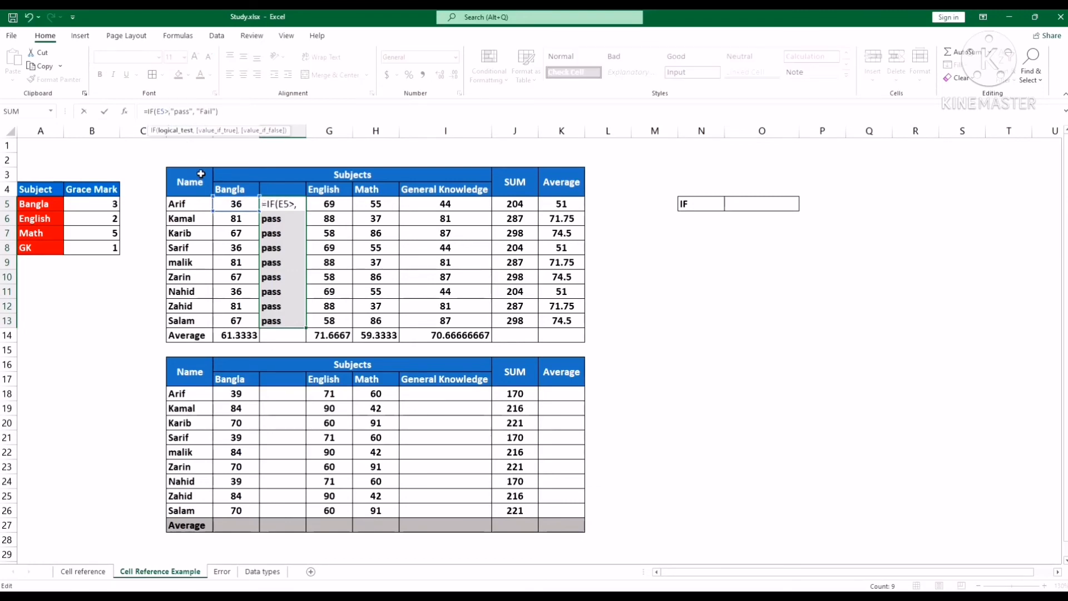
type("70")
key("Return")
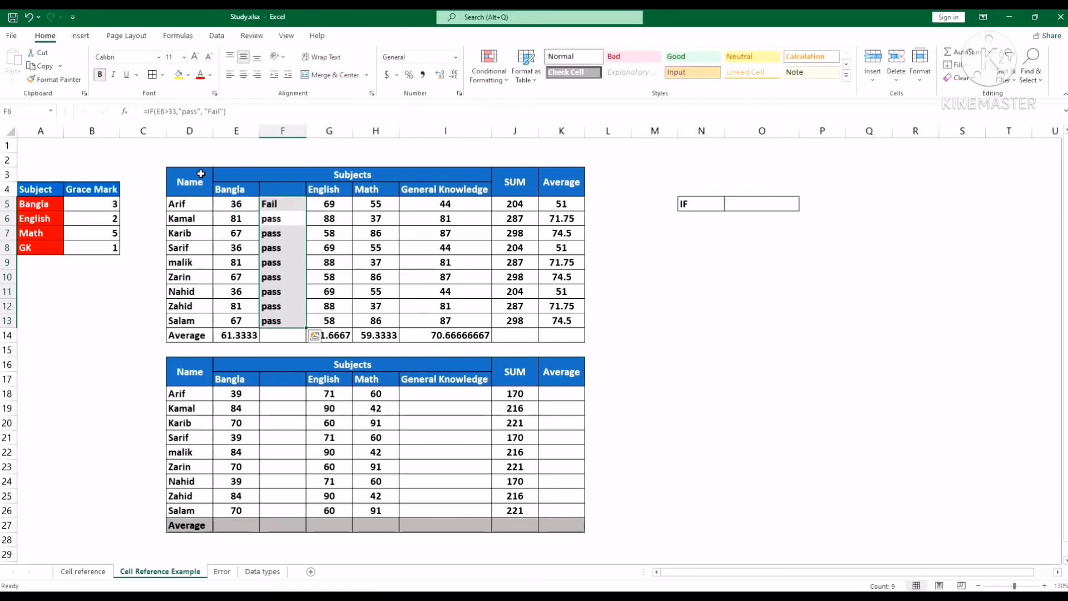
left_click(300, 206)
left_click_drag(306, 211, 299, 327)
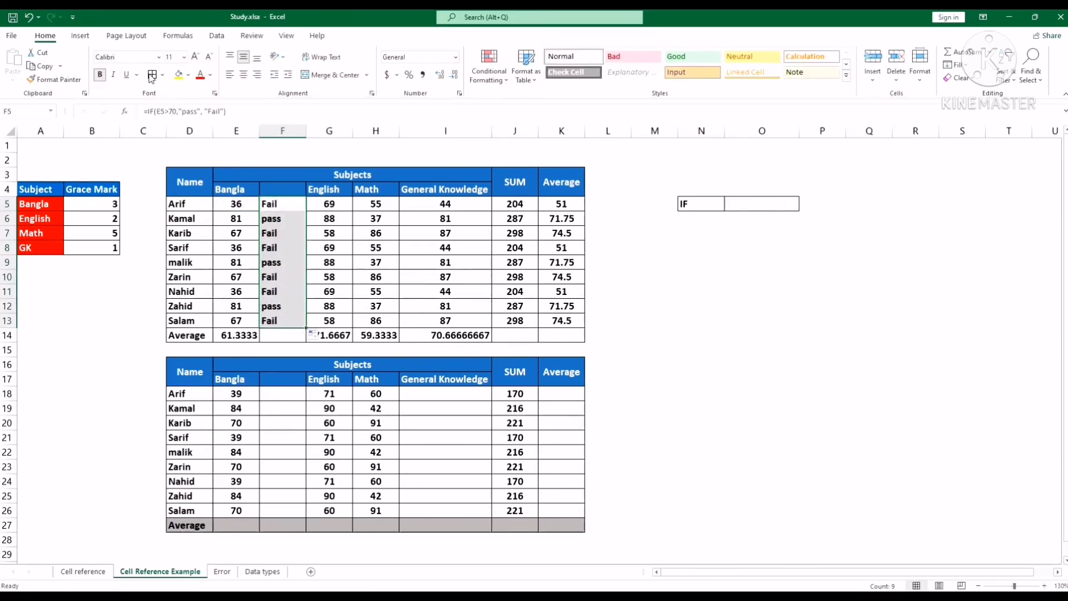
left_click(281, 203)
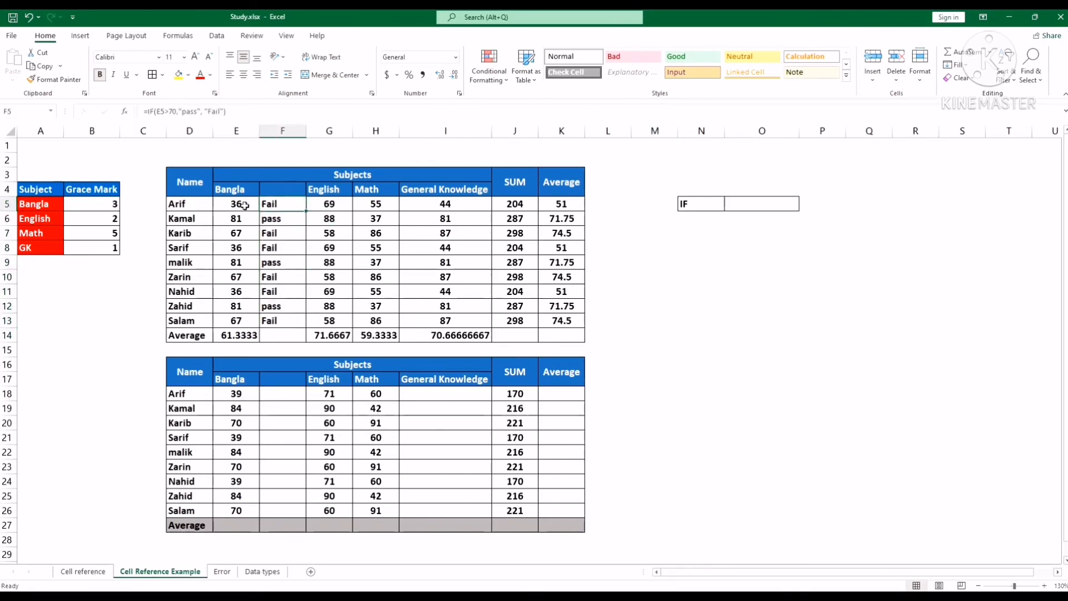
left_click(271, 233)
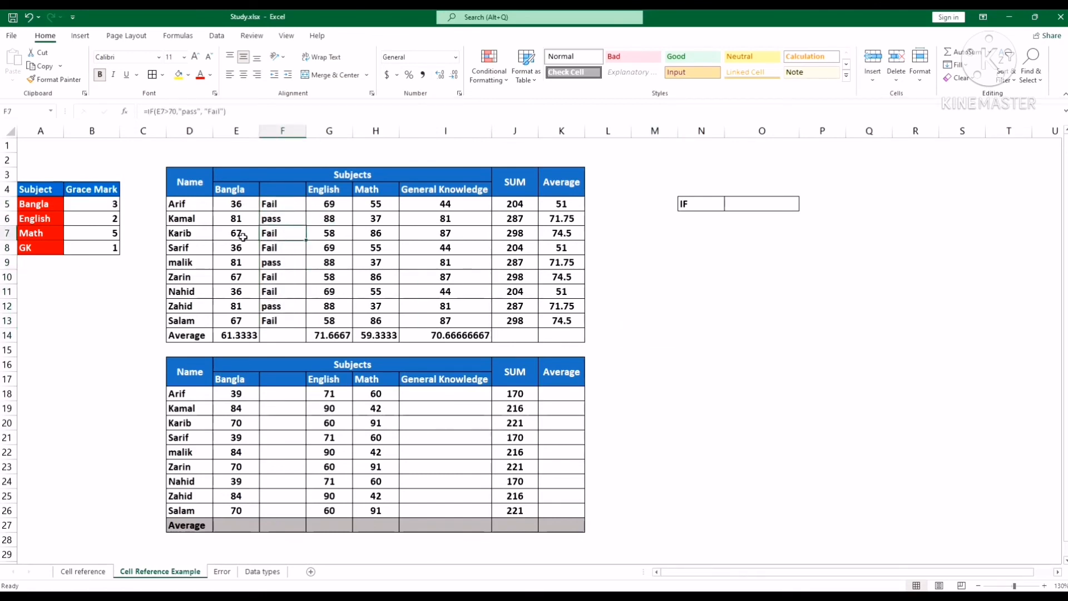
left_click(271, 277)
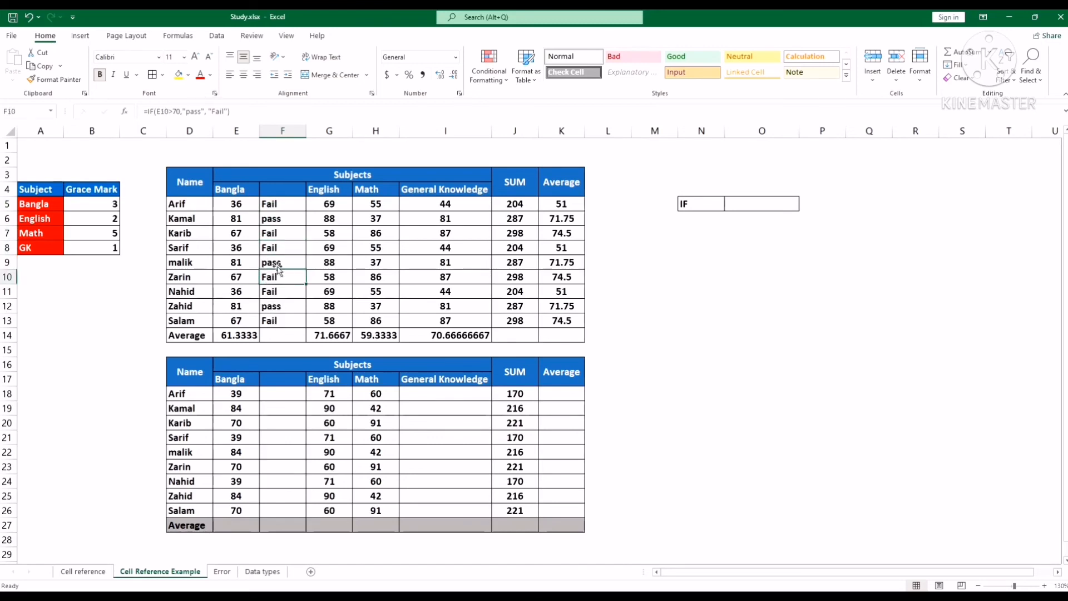
left_click(293, 251)
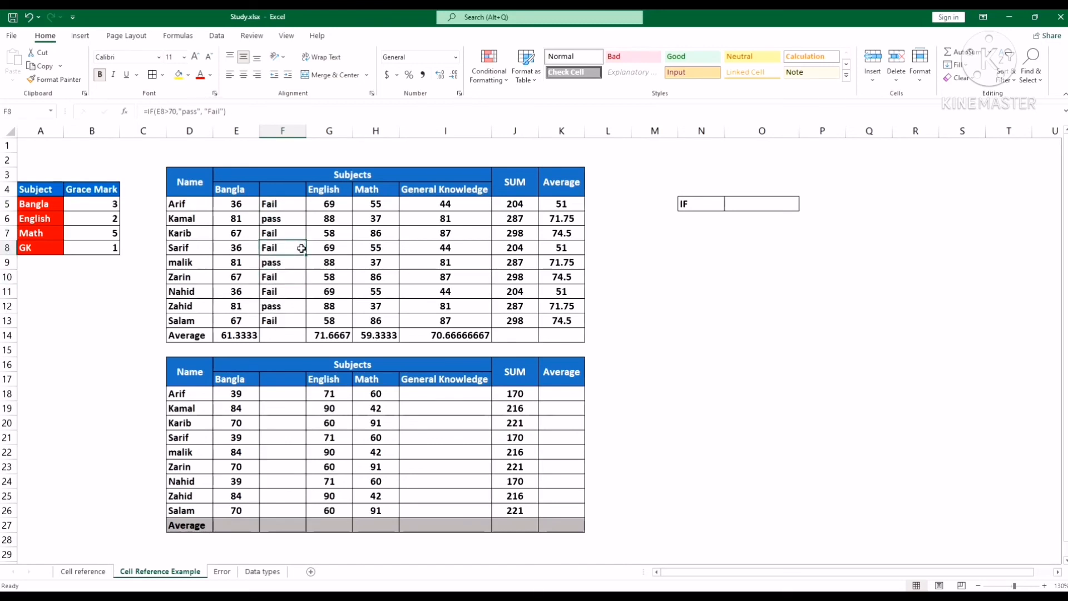